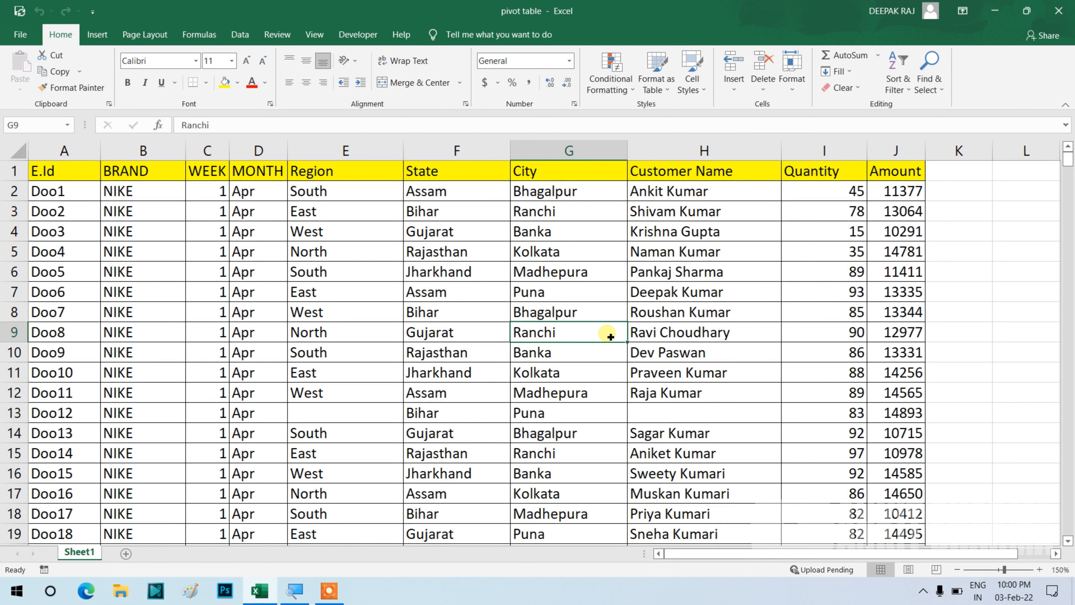
# Step: Look through the sales records down to about row 71 and return to the header row
pyautogui.press('Down')
pyautogui.press('Down')
pyautogui.press('Down')
pyautogui.press('Down')
pyautogui.press('Down')
pyautogui.press('Down')
pyautogui.press('Down')
pyautogui.press('Down')
pyautogui.press('Down')
pyautogui.press('Down')
pyautogui.press('Down')
pyautogui.press('Down')
pyautogui.press('Down')
pyautogui.press('Down')
pyautogui.press('Down')
pyautogui.press('Down')
pyautogui.press('Down')
pyautogui.press('Down')
pyautogui.press('Down')
pyautogui.press('Down')
pyautogui.press('Down')
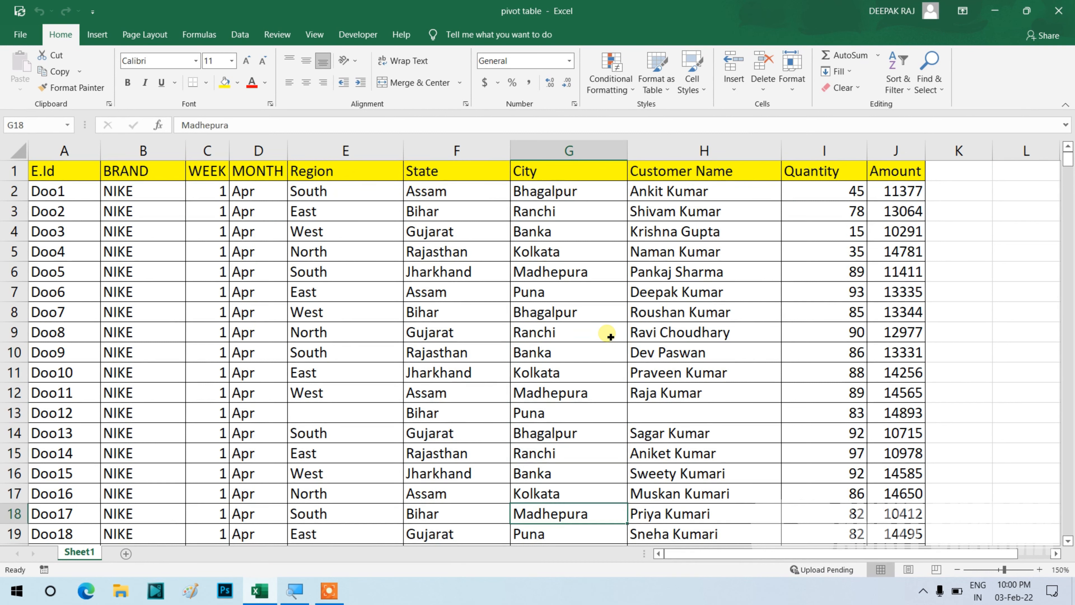
pyautogui.press('Down')
pyautogui.press('Down')
pyautogui.press('Down')
pyautogui.press('Down')
pyautogui.press('Down')
pyautogui.press('Down')
pyautogui.press('Down')
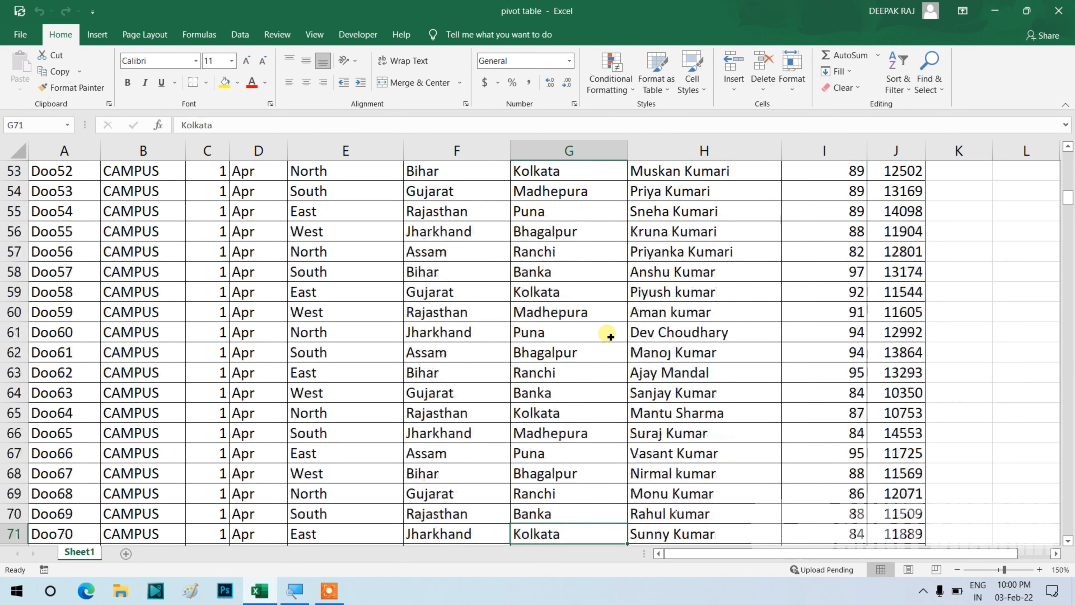
pyautogui.press('Up')
pyautogui.press('Up')
pyautogui.press('Up')
pyautogui.press('Up')
pyautogui.press('Up')
pyautogui.press('Up')
pyautogui.press('Up')
pyautogui.press('Up')
pyautogui.press('Up')
pyautogui.press('Up')
pyautogui.press('Up')
pyautogui.press('Up')
pyautogui.press('Up')
pyautogui.press('Up')
pyautogui.press('Up')
pyautogui.press('Up')
pyautogui.press('Up')
pyautogui.press('Up')
pyautogui.press('Up')
pyautogui.press('Up')
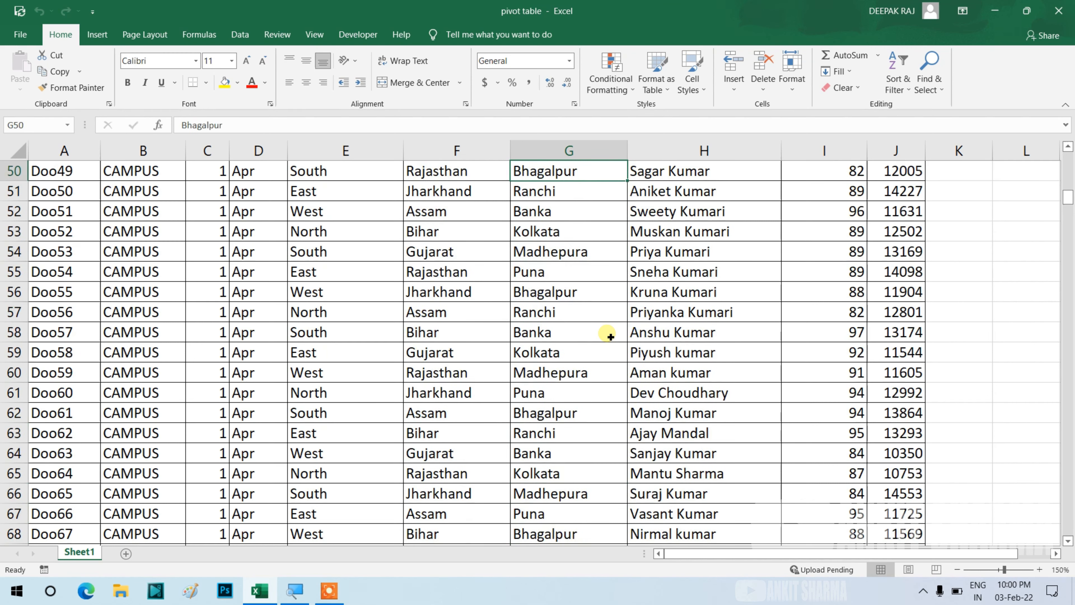
pyautogui.press('Up')
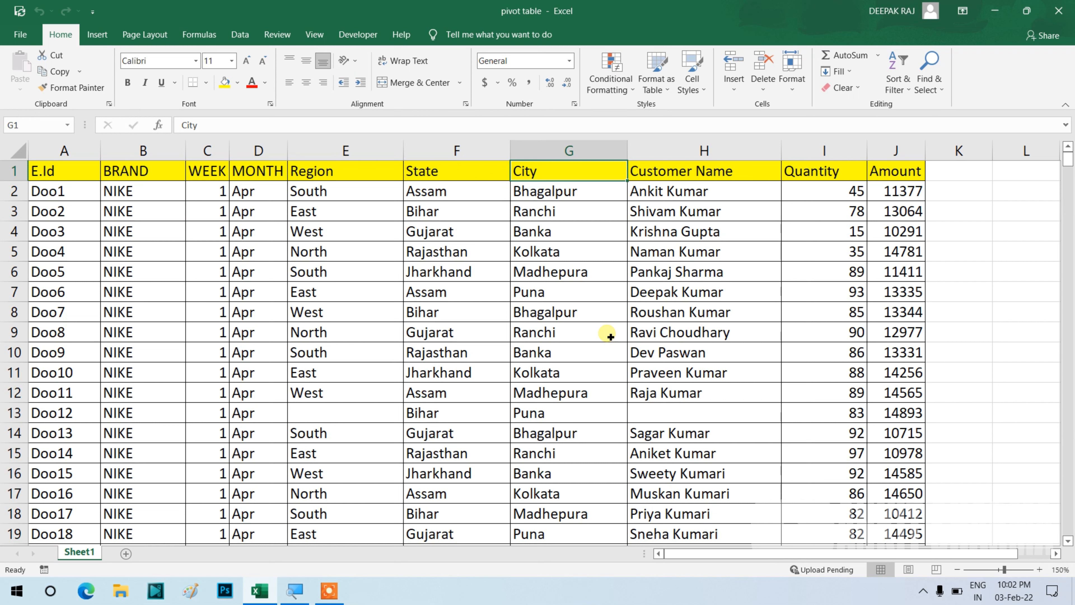
# Step: Select the entire data table to check its extent and release the selection
pyautogui.click(520, 352)
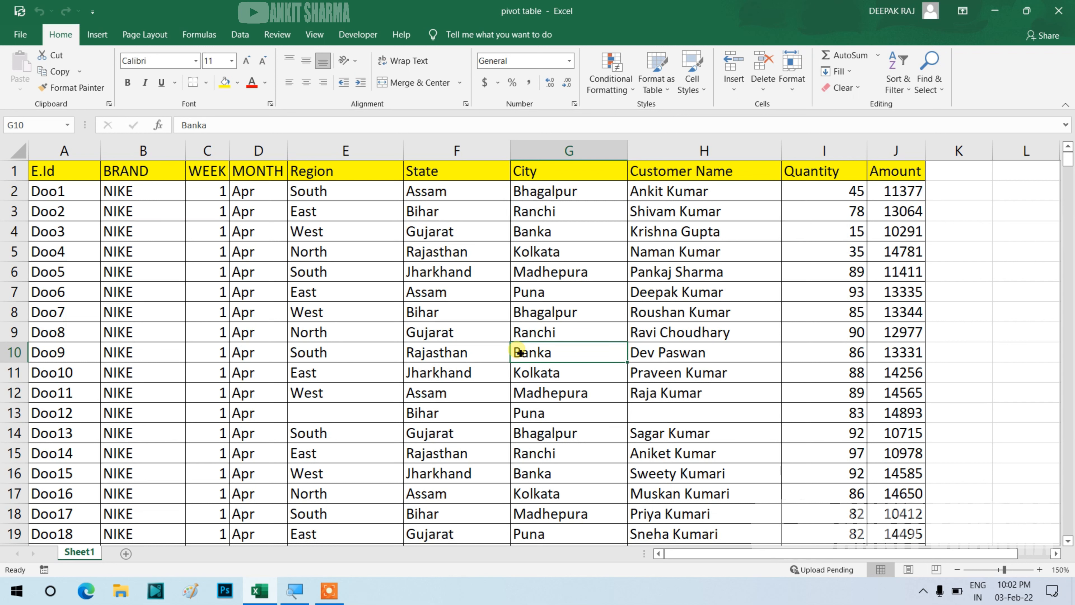
pyautogui.hotkey('ctrl', 'a')
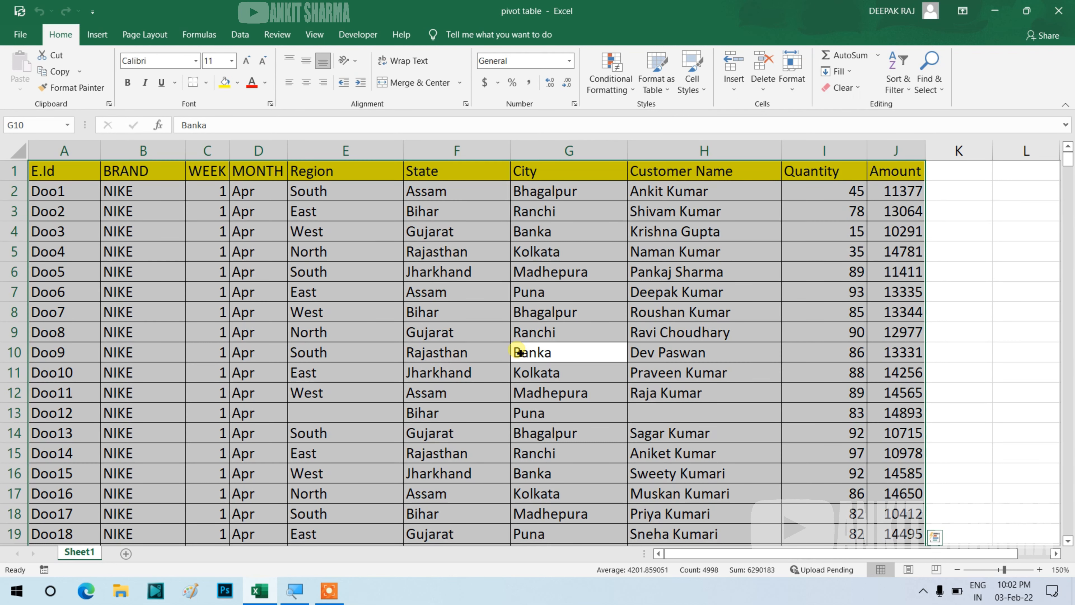
pyautogui.click(491, 271)
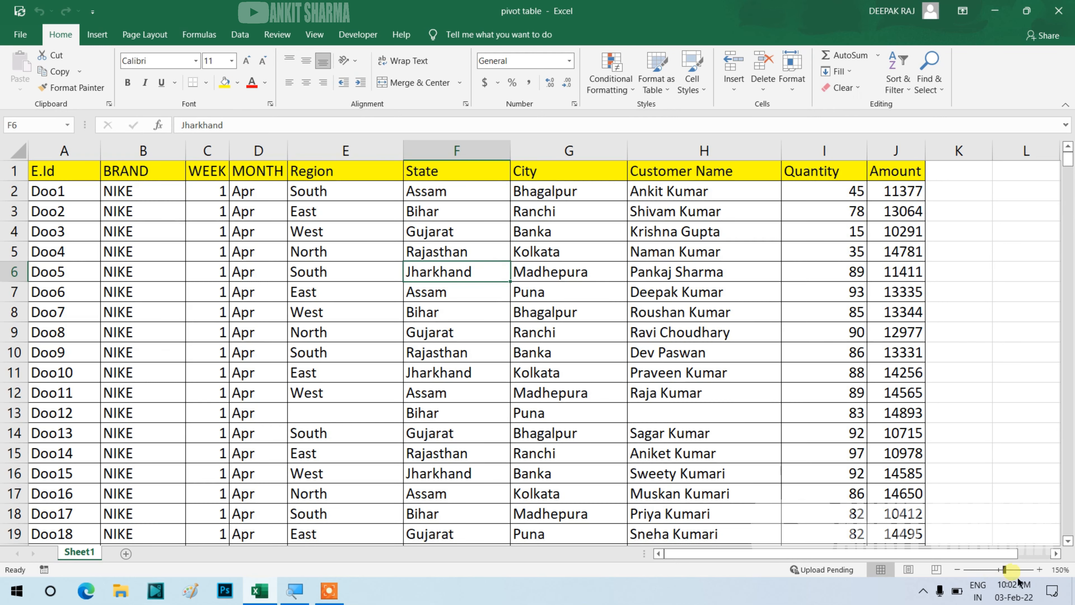
# Step: Try to merge and center the State and City header cells F1:G1, and undo the merge
pyautogui.click(1039, 569)
pyautogui.click(1039, 569)
pyautogui.click(1040, 570)
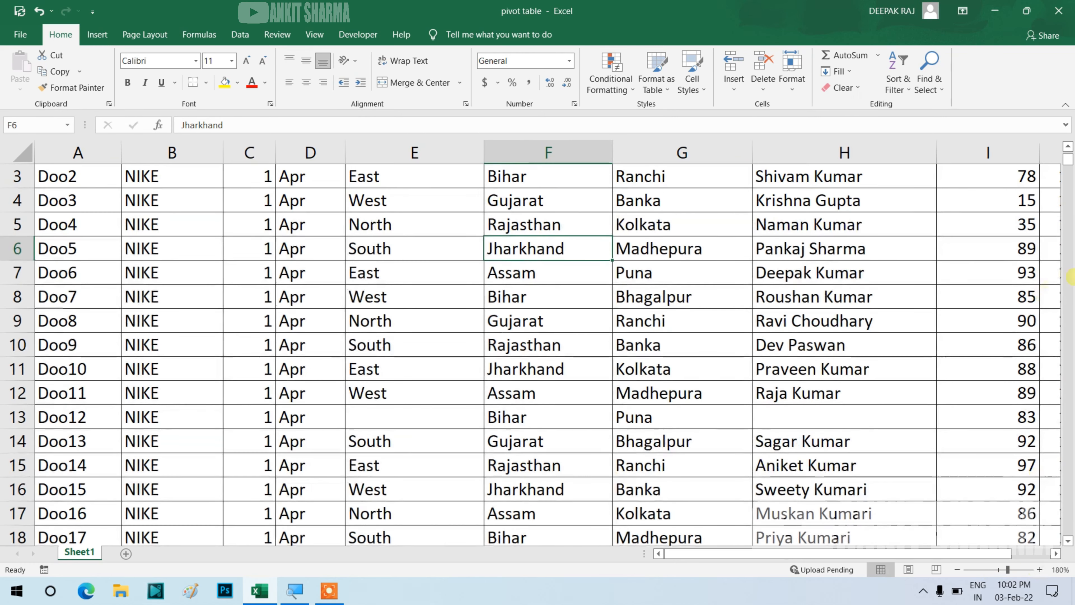
pyautogui.scroll(1, 548, 188)
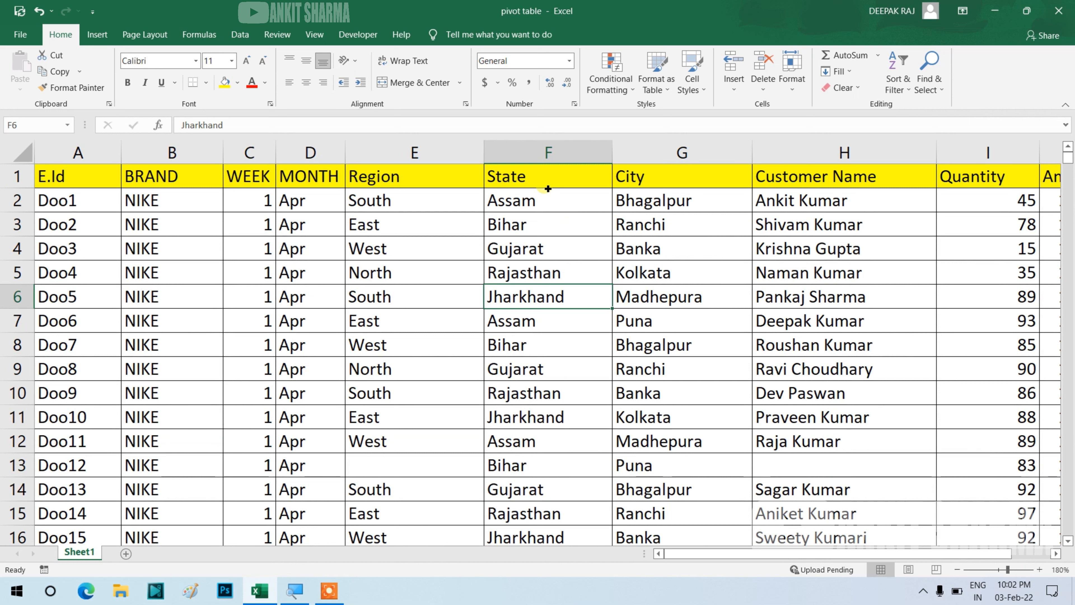
pyautogui.moveTo(544, 178); pyautogui.dragTo(636, 179)
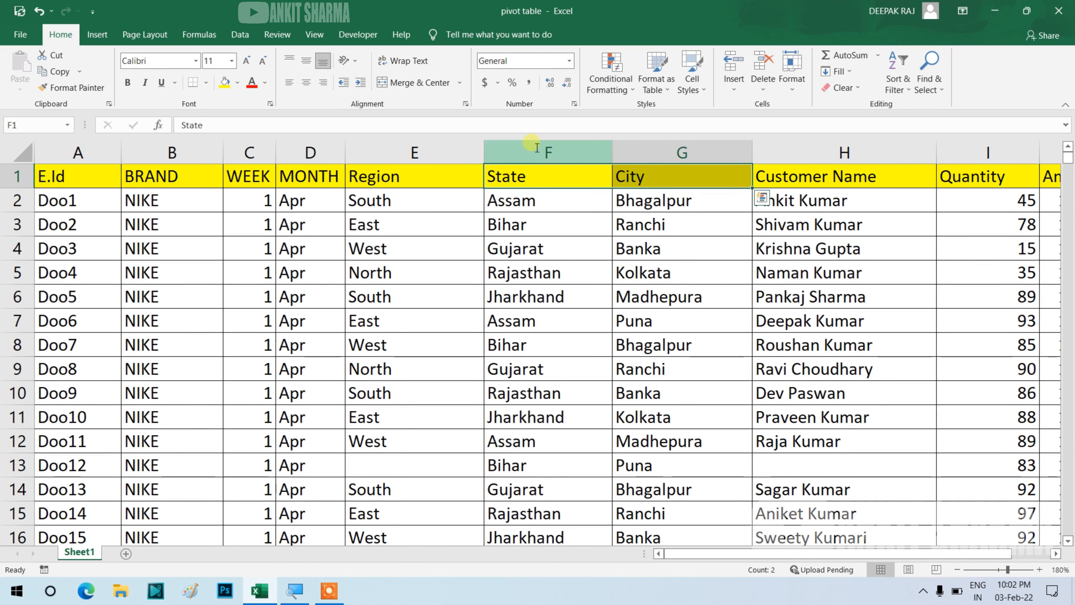
pyautogui.click(429, 90)
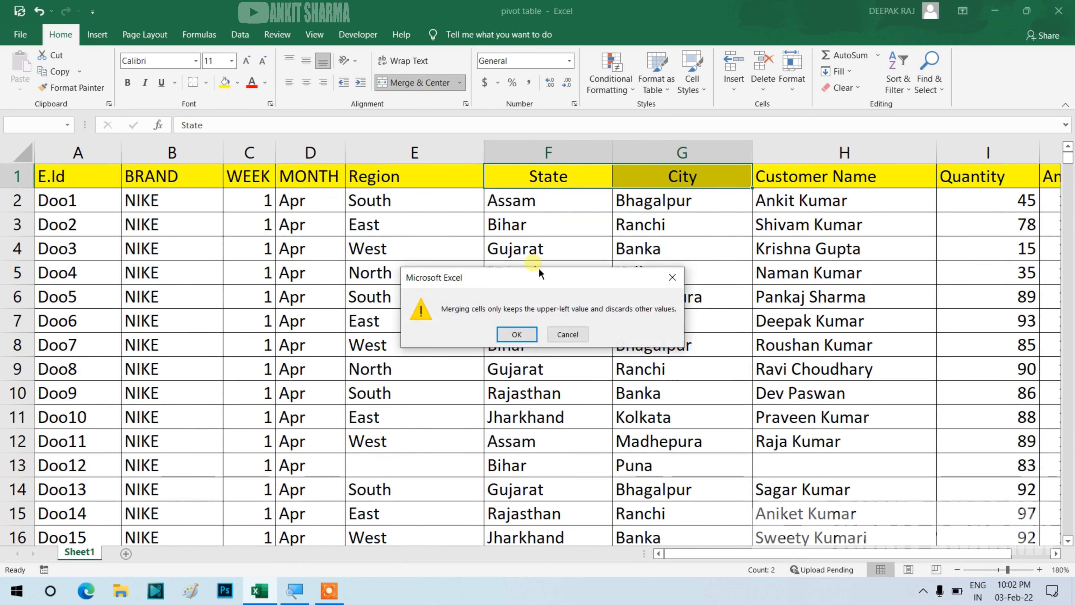
pyautogui.click(529, 335)
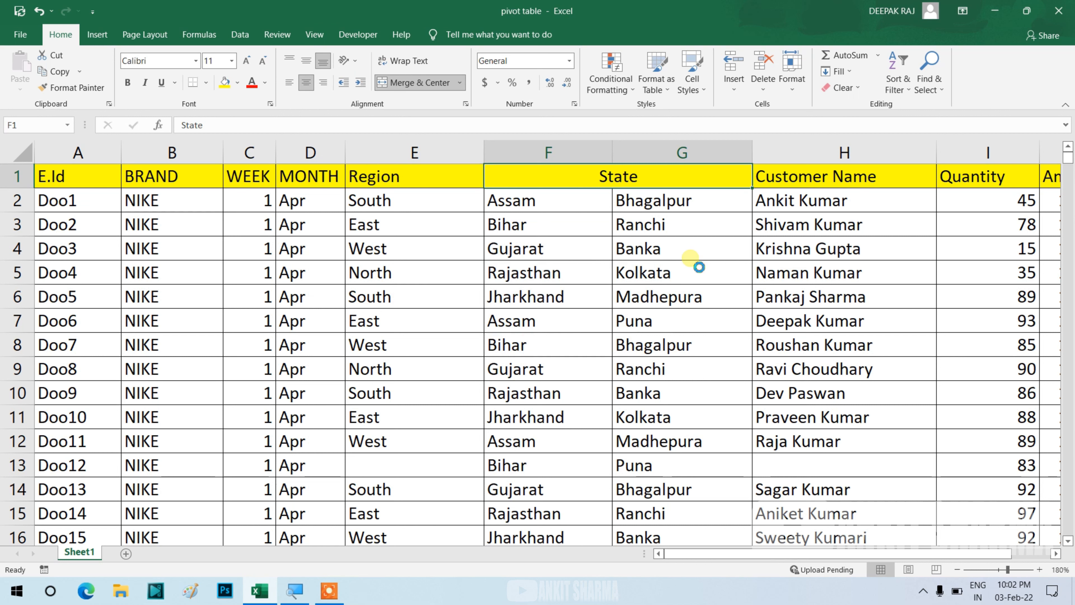
pyautogui.hotkey('ctrl', 'z')
pyautogui.click(594, 266)
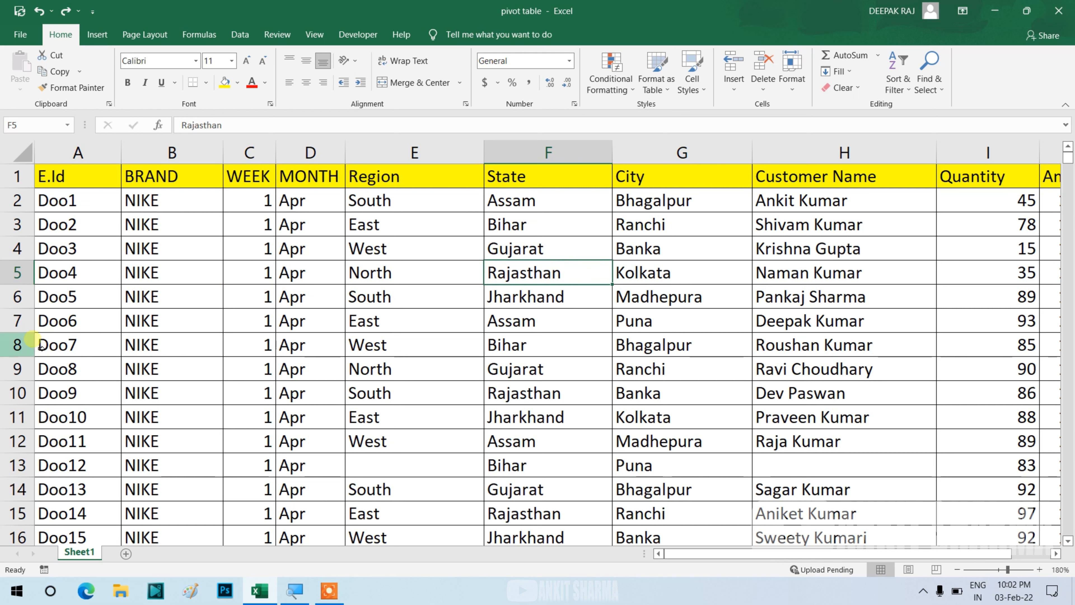
# Step: Try clearing all the contents of row 8, and undo the deletion
pyautogui.click(24, 343)
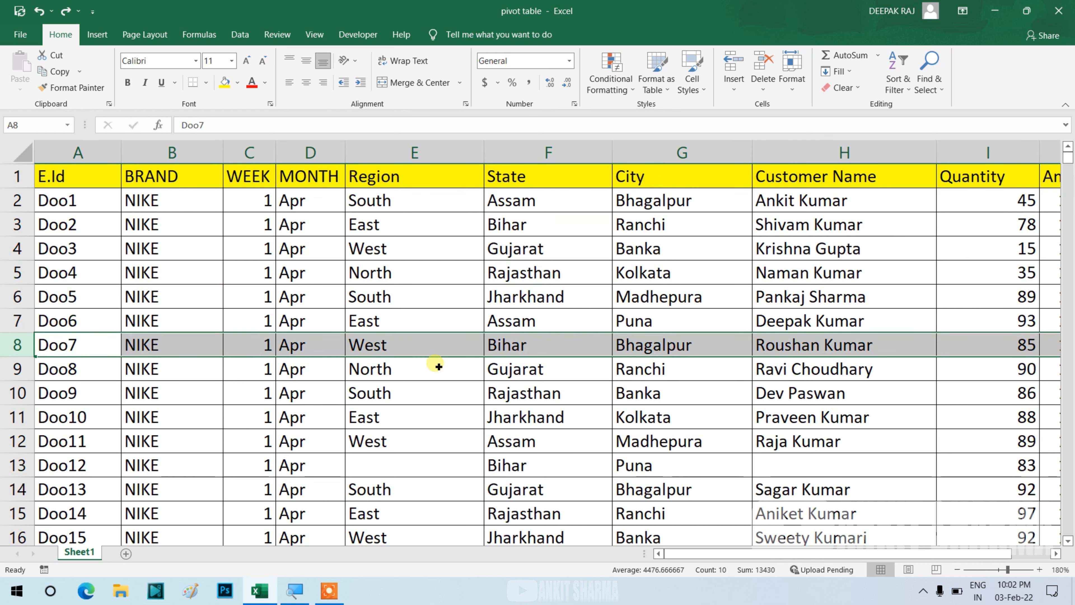
pyautogui.press('Delete')
pyautogui.click(495, 297)
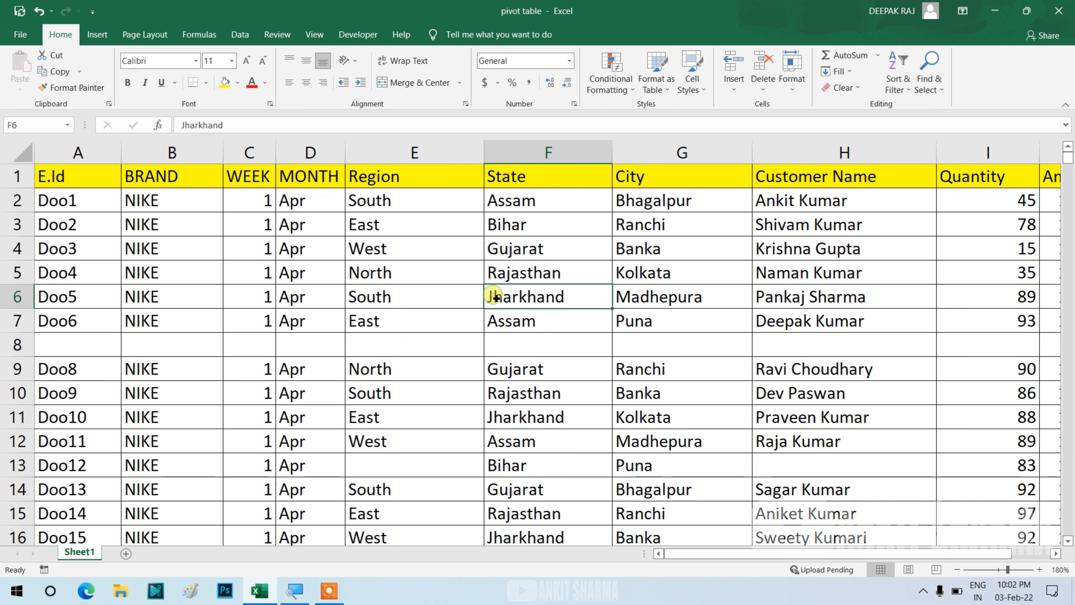
pyautogui.hotkey('ctrl', 'z')
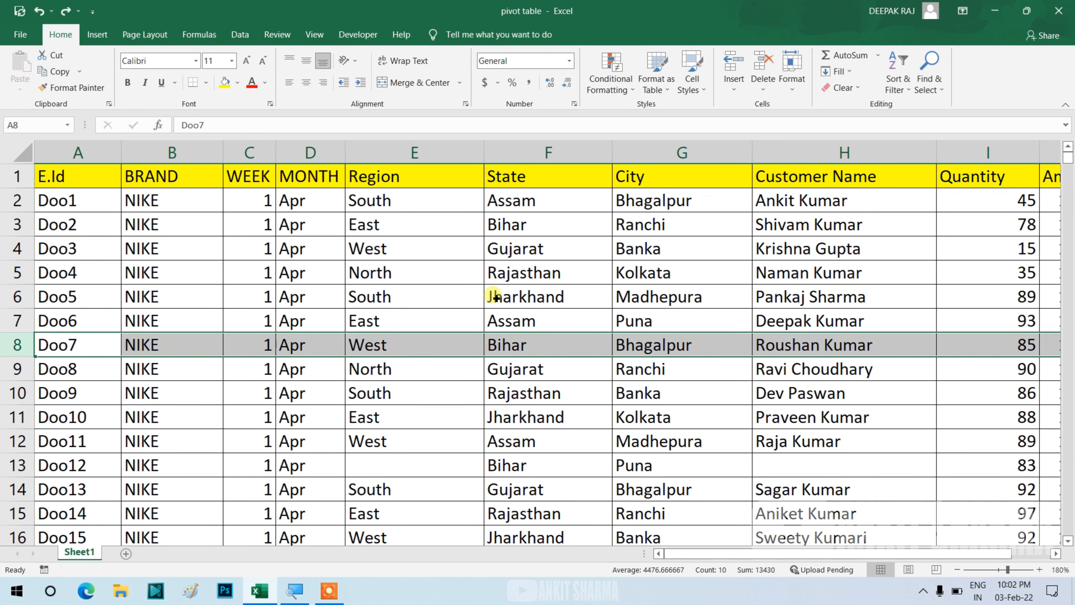
# Step: Insert a PivotTable from the whole data range Sheet1!$A$1:$J$500 on a new worksheet
pyautogui.click(360, 468)
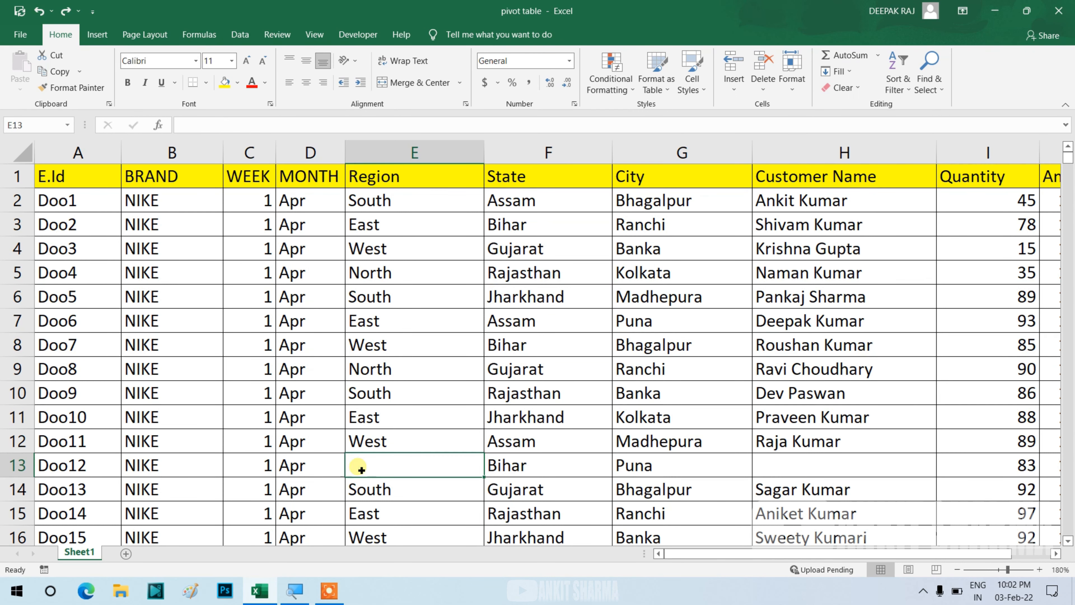
pyautogui.click(757, 473)
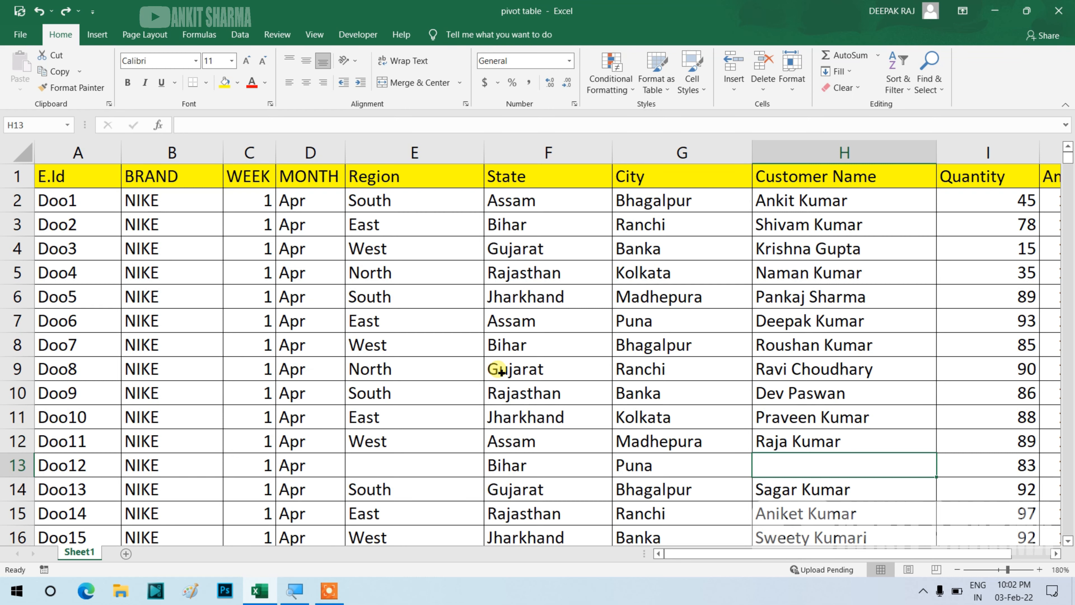
pyautogui.hotkey('ctrl', 'a')
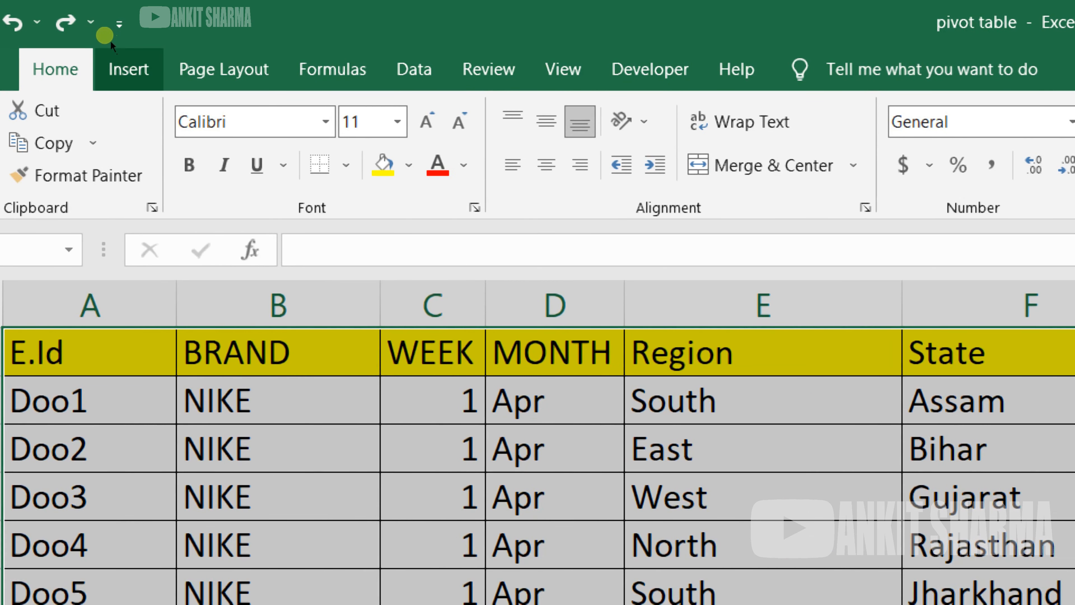
pyautogui.click(111, 42)
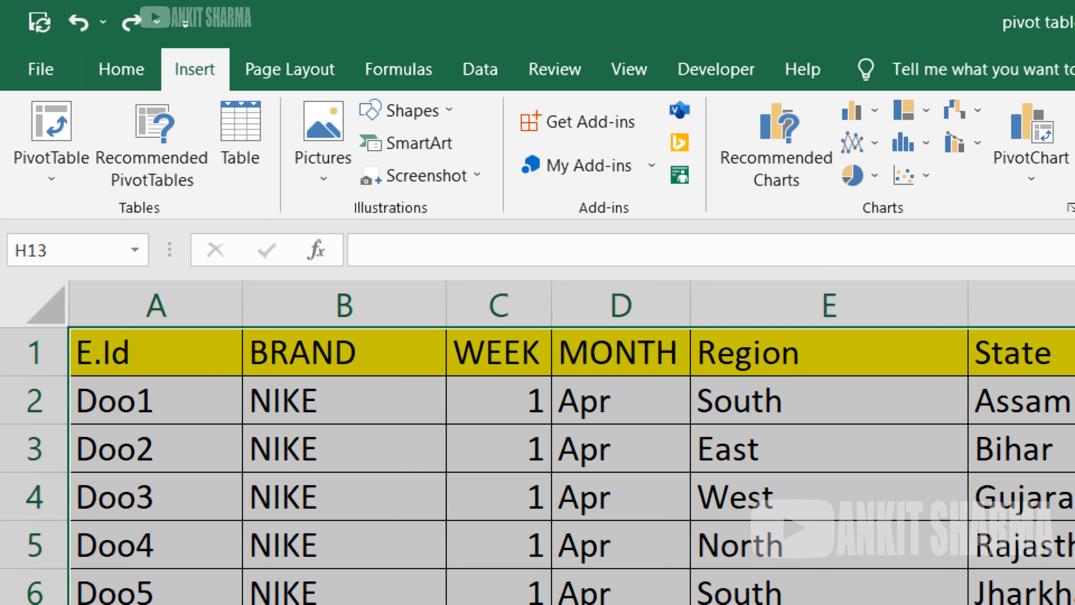
pyautogui.click(31, 51)
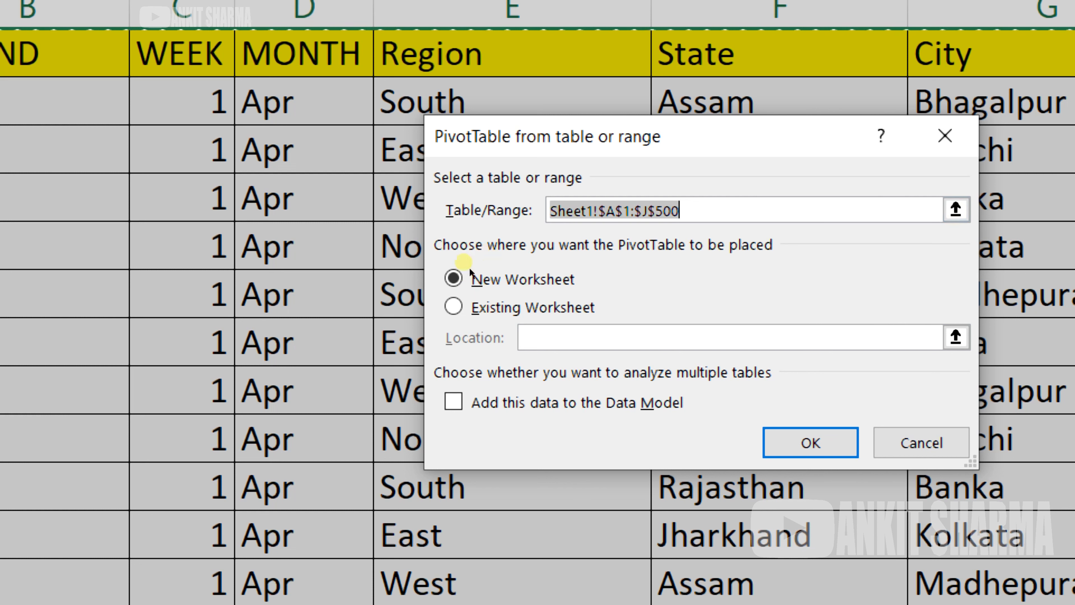
pyautogui.click(524, 300)
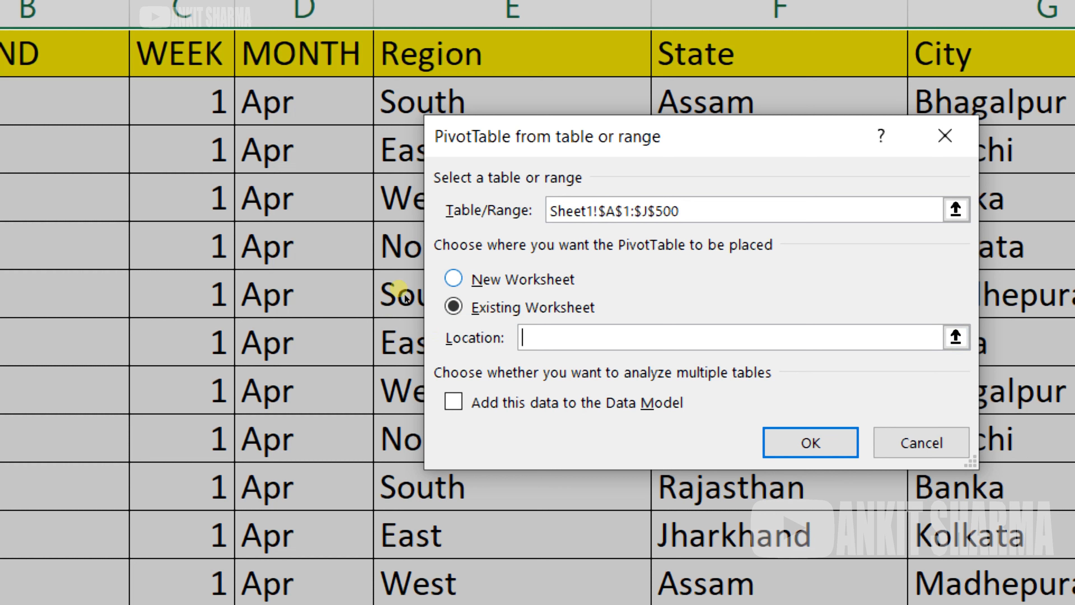
pyautogui.hotkey('alt', 'n')
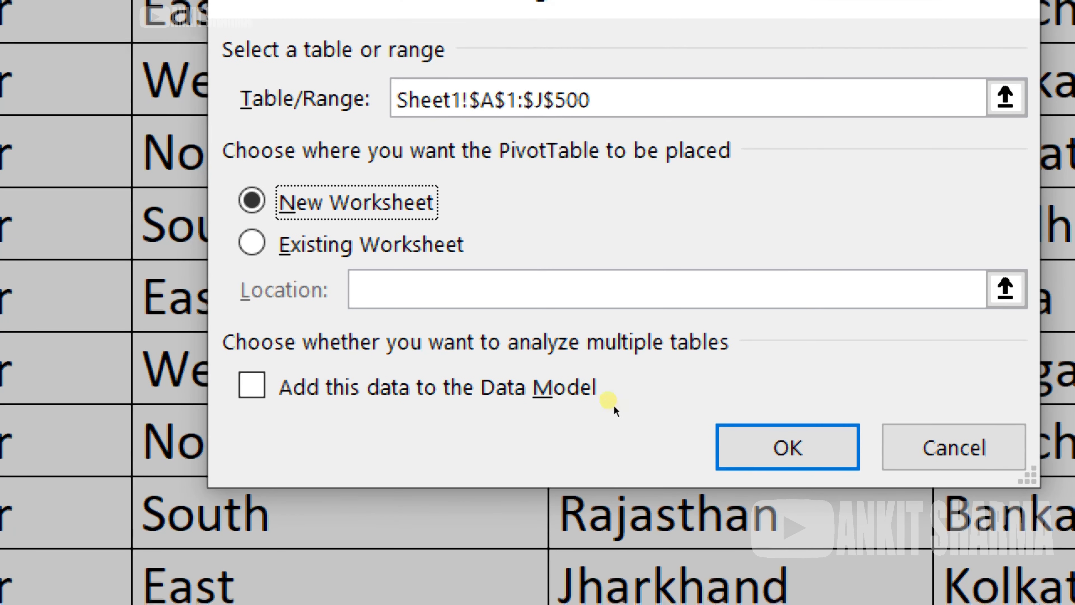
pyautogui.click(787, 449)
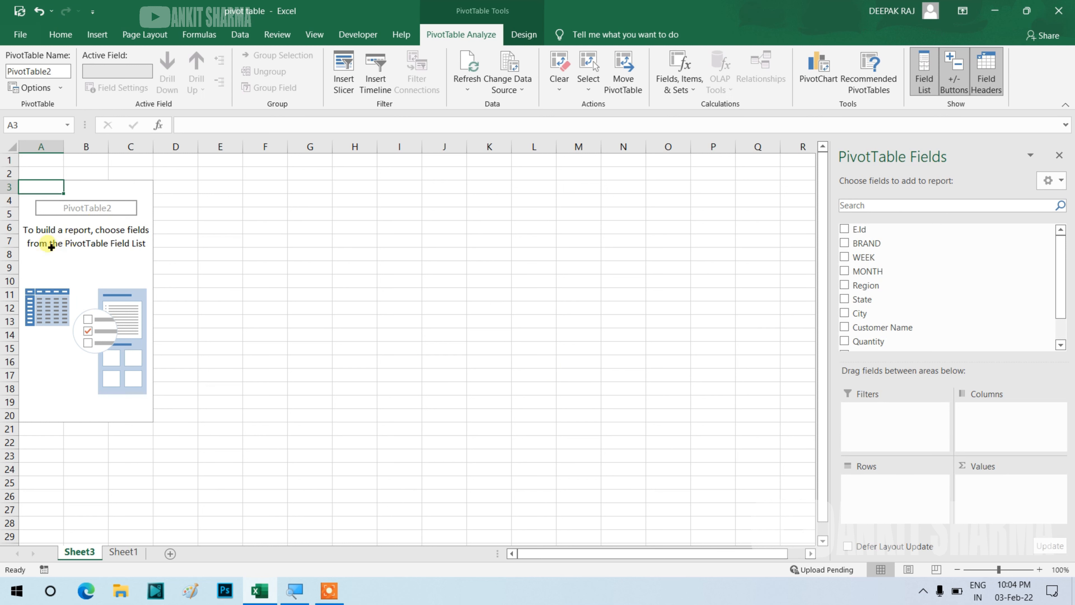
# Step: Examine the empty PivotTable's field list and compare its fields with the column headers on Sheet1
pyautogui.click(193, 245)
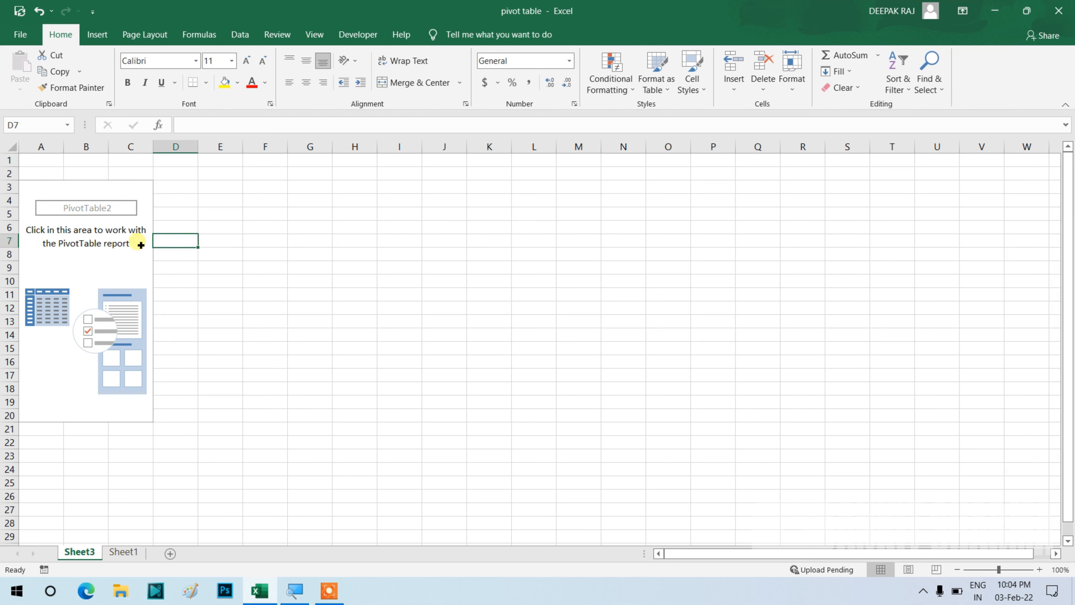
pyautogui.click(113, 244)
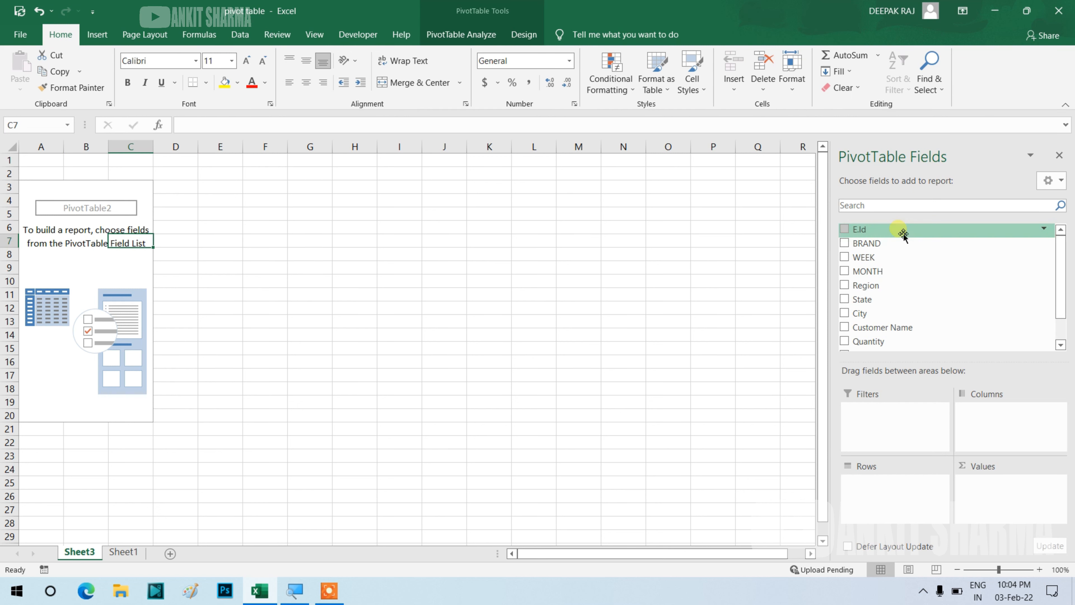
pyautogui.moveTo(1064, 245); pyautogui.dragTo(1063, 272)
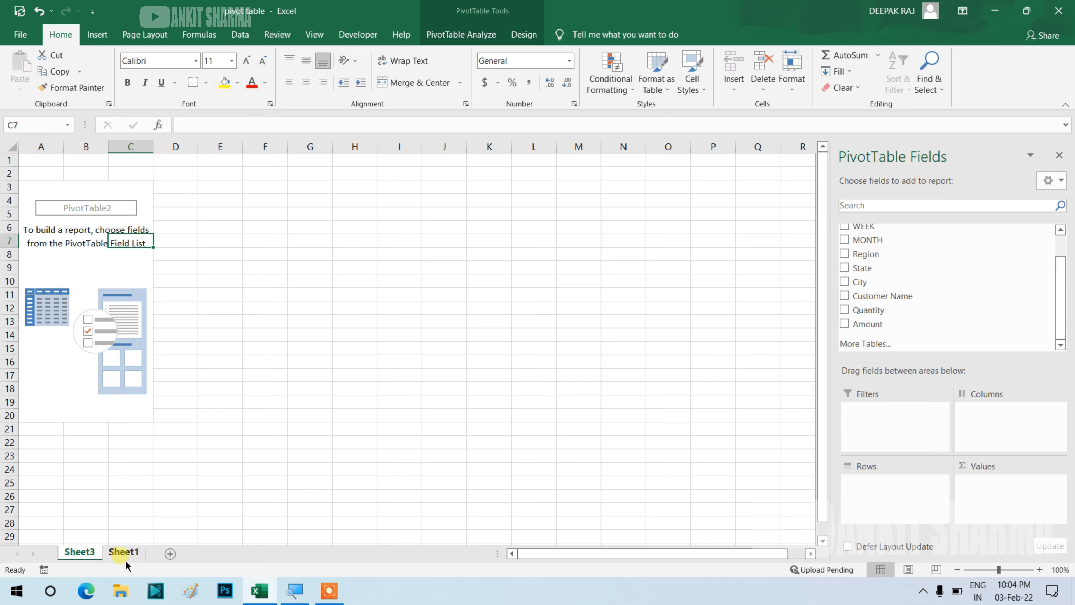
pyautogui.click(124, 552)
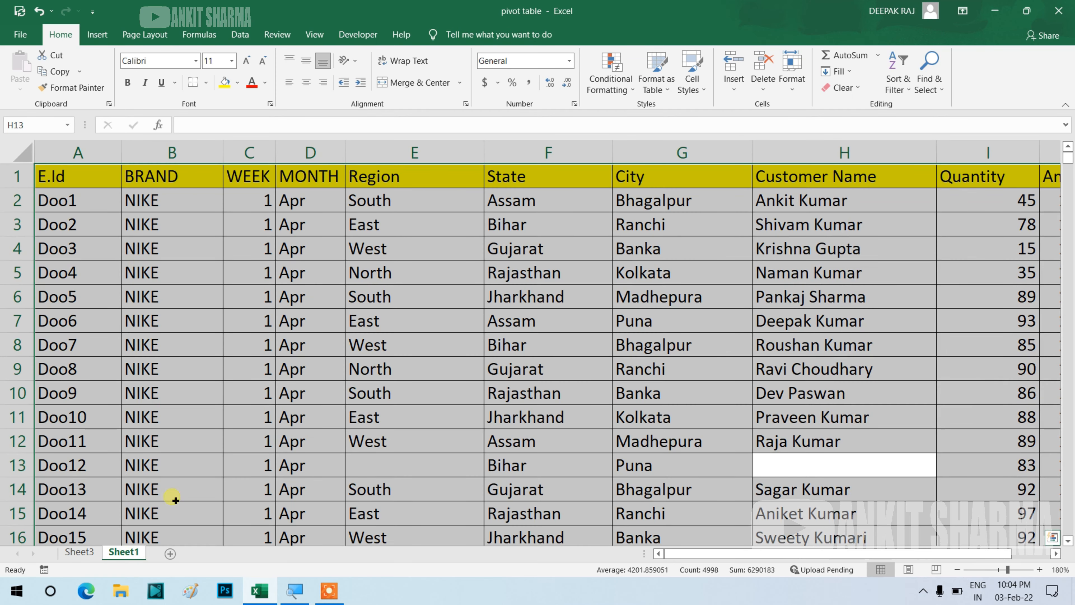
pyautogui.click(69, 553)
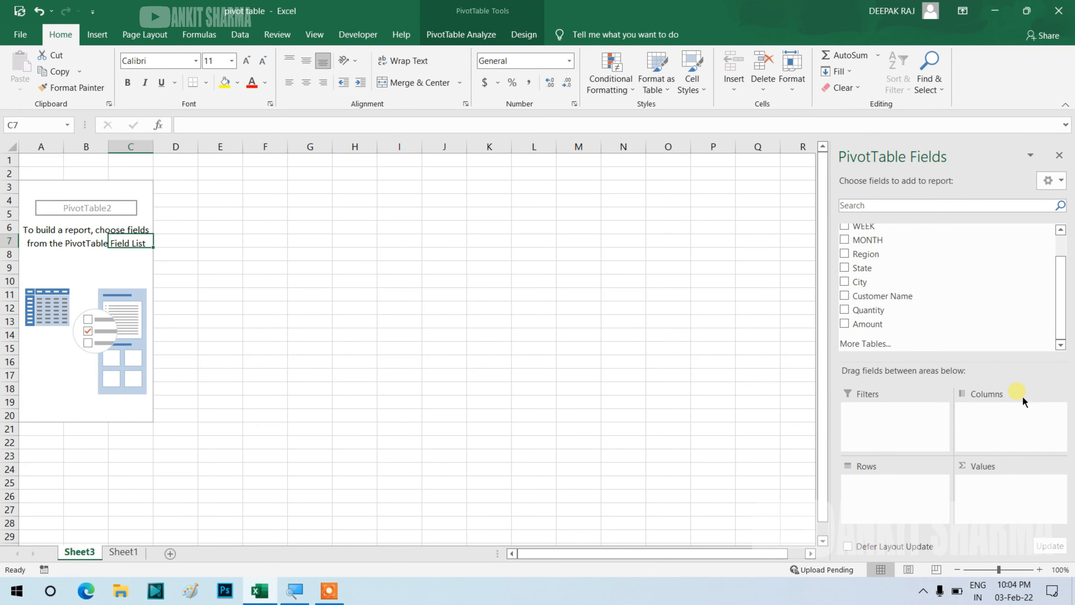
pyautogui.click(136, 557)
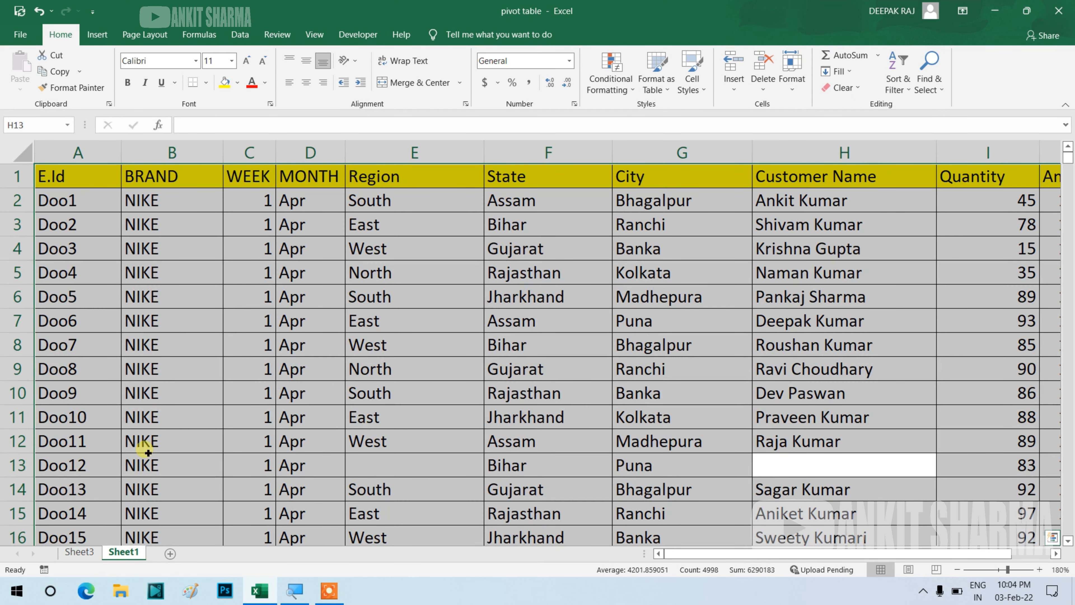
pyautogui.click(92, 560)
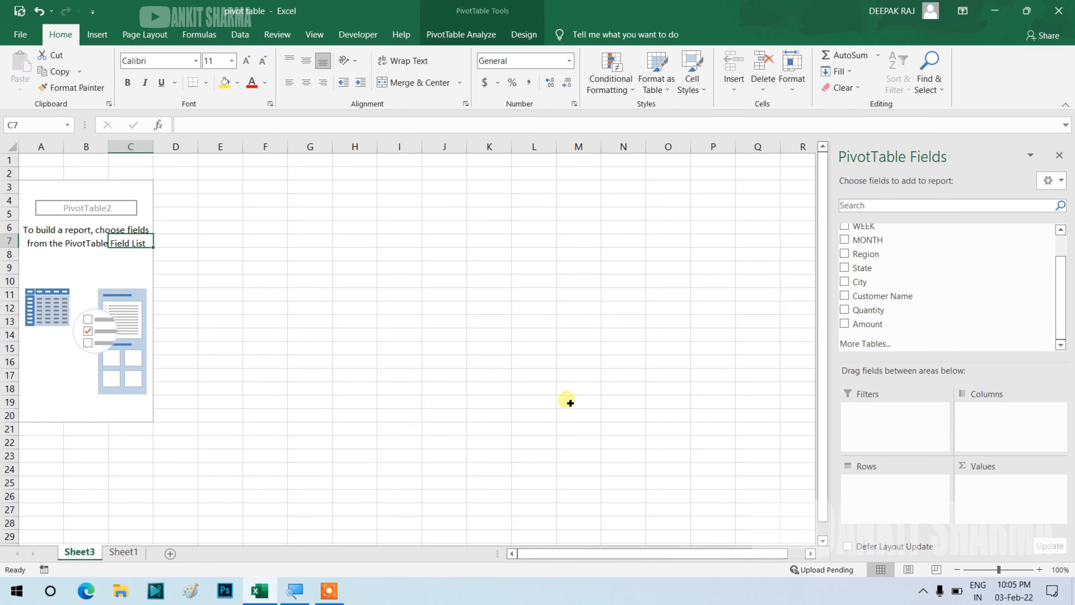
pyautogui.moveTo(1065, 314); pyautogui.dragTo(1063, 274)
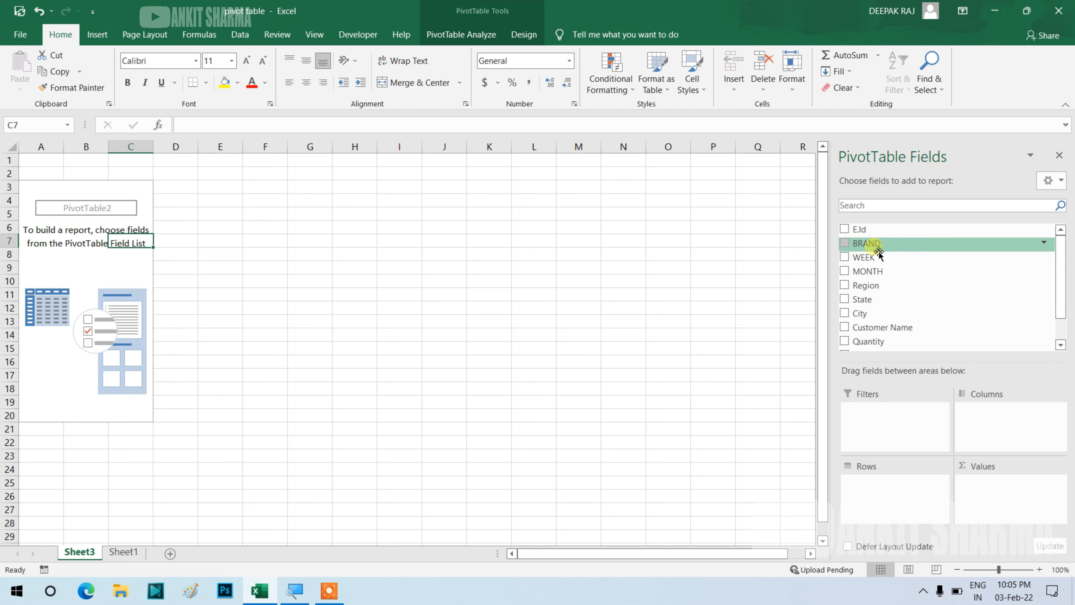
# Step: Add the BRAND field to the PivotTable's Rows area and the Quantity field to its Values area
pyautogui.moveTo(879, 252); pyautogui.dragTo(876, 487)
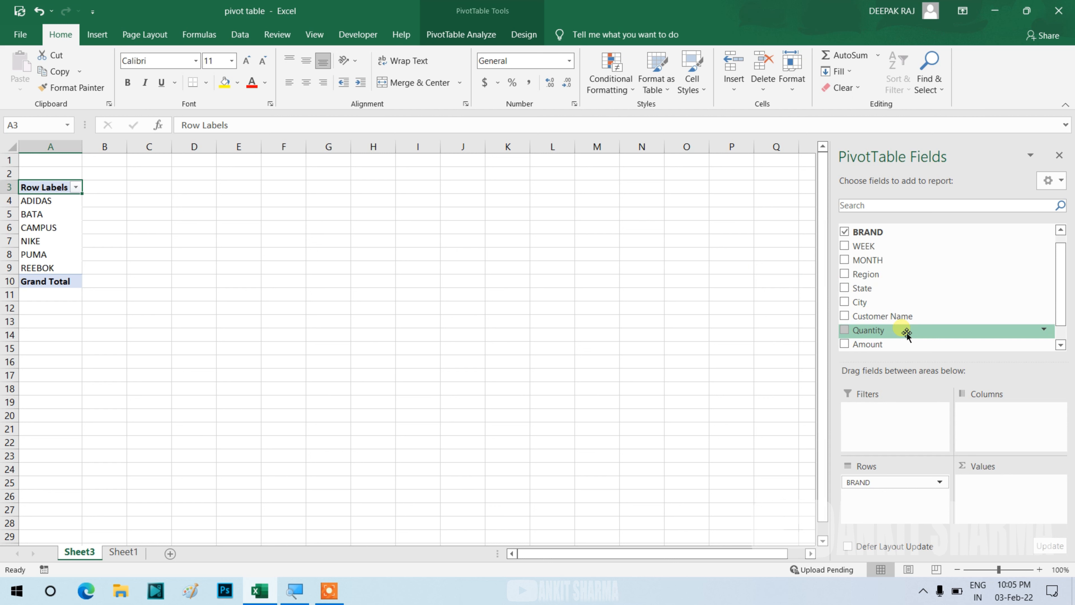
pyautogui.moveTo(906, 333); pyautogui.dragTo(1001, 491)
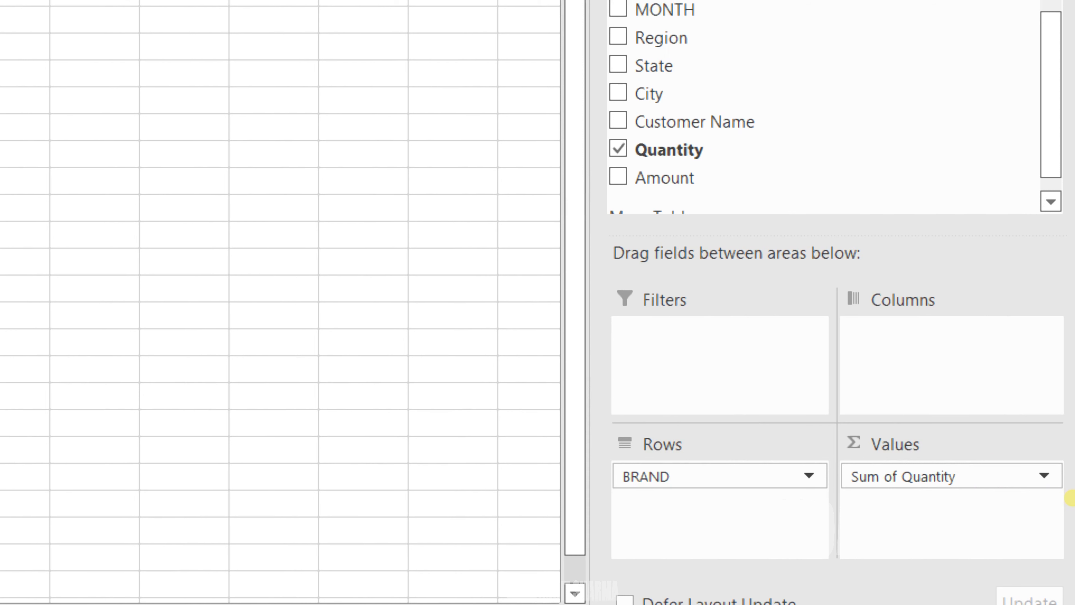
# Step: Summarize the PivotTable's Quantity value field by Max
pyautogui.click(1062, 488)
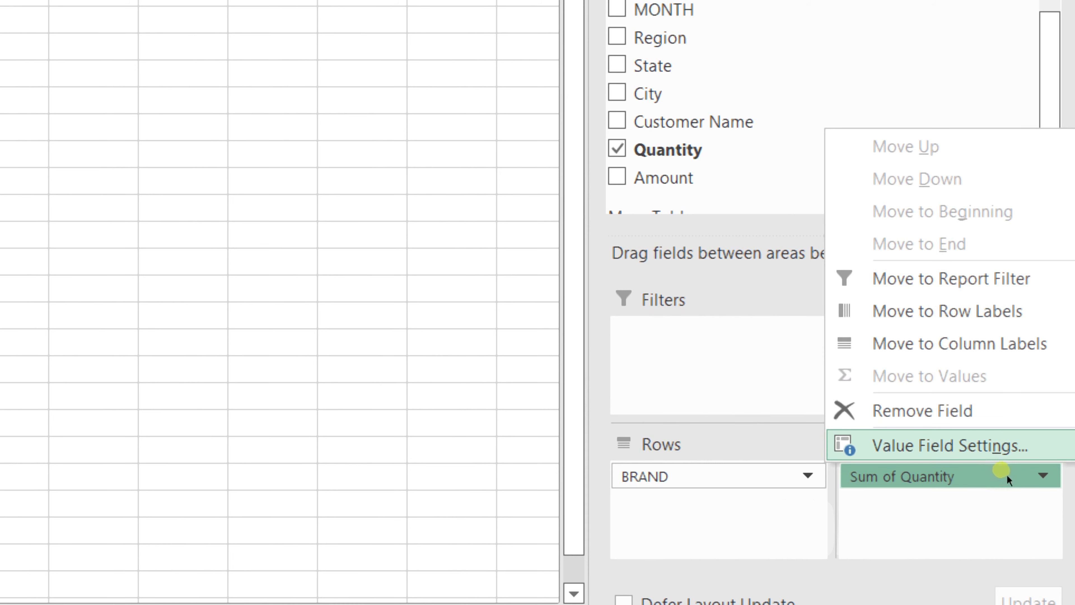
pyautogui.press('Return')
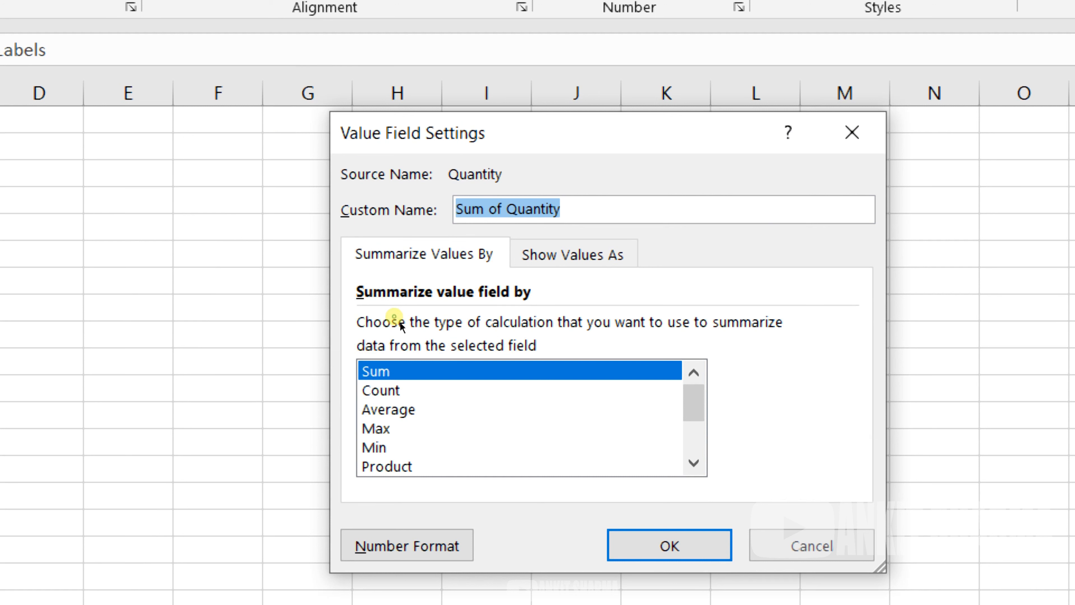
pyautogui.hotkey('alt', 's')
pyautogui.press('m')
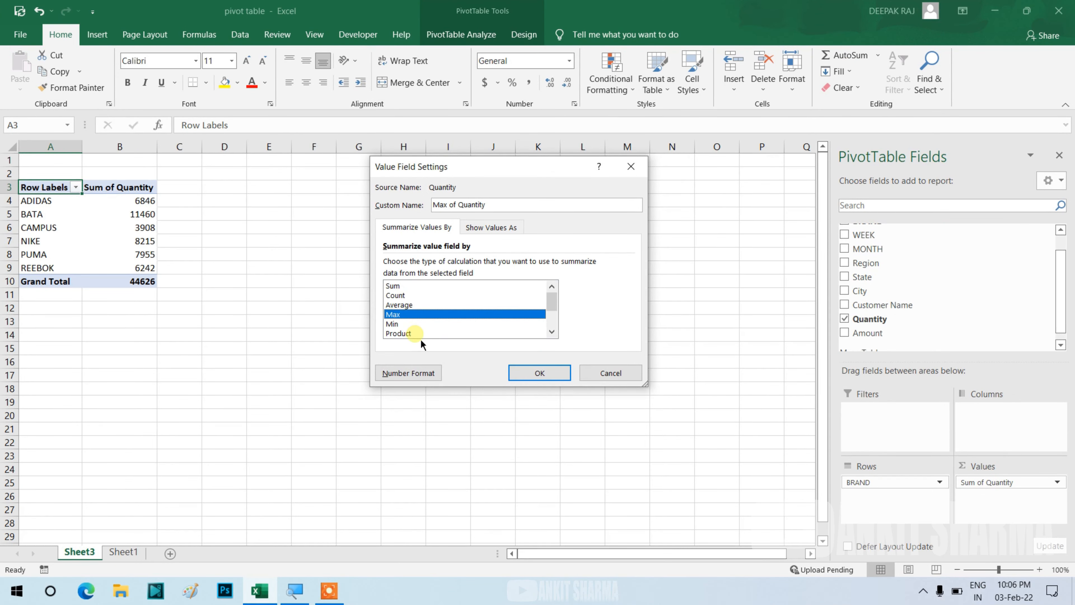
pyautogui.click(524, 374)
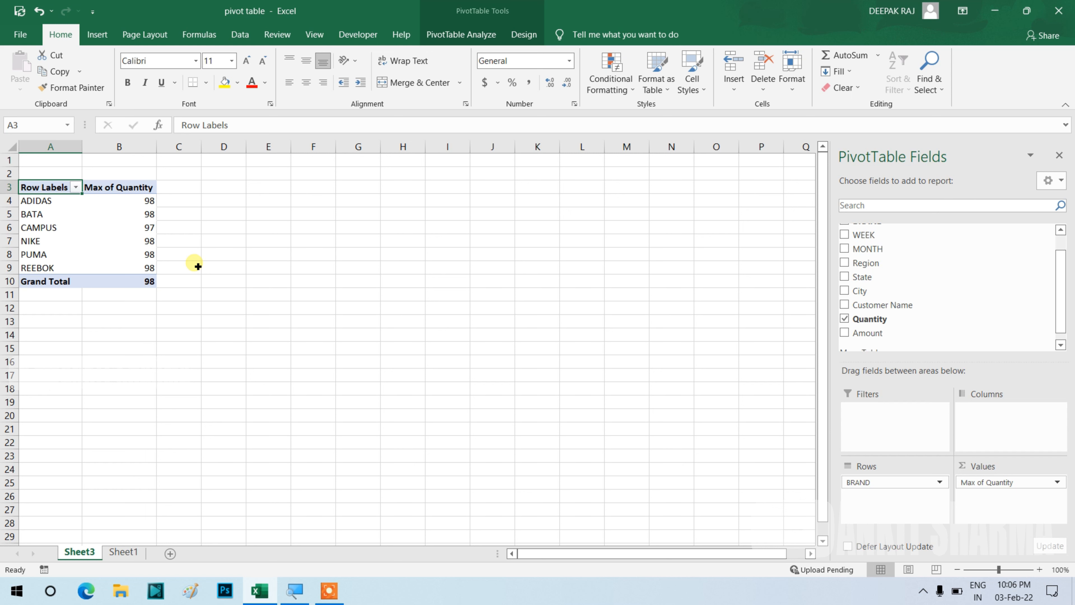
# Step: Change the Quantity field's summary calculation to Count in its value field settings
pyautogui.click(1057, 482)
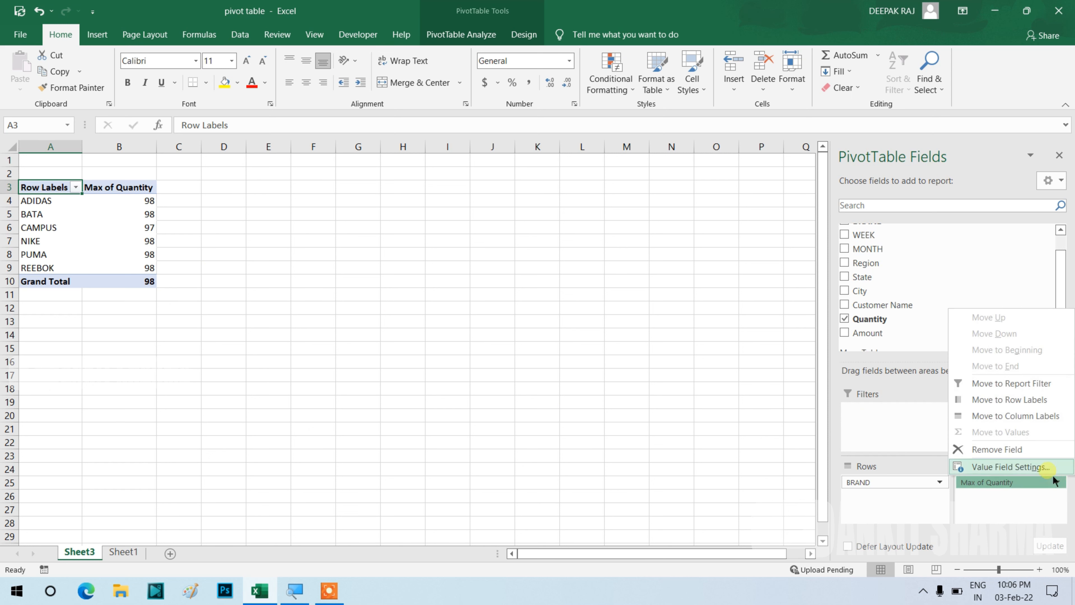
pyautogui.click(1007, 465)
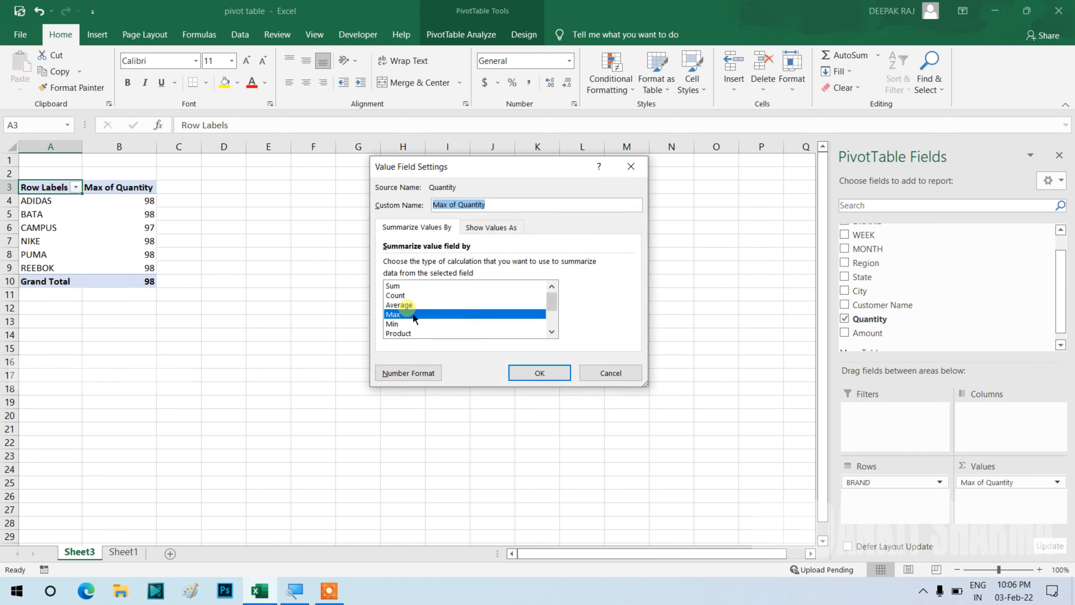
pyautogui.click(415, 296)
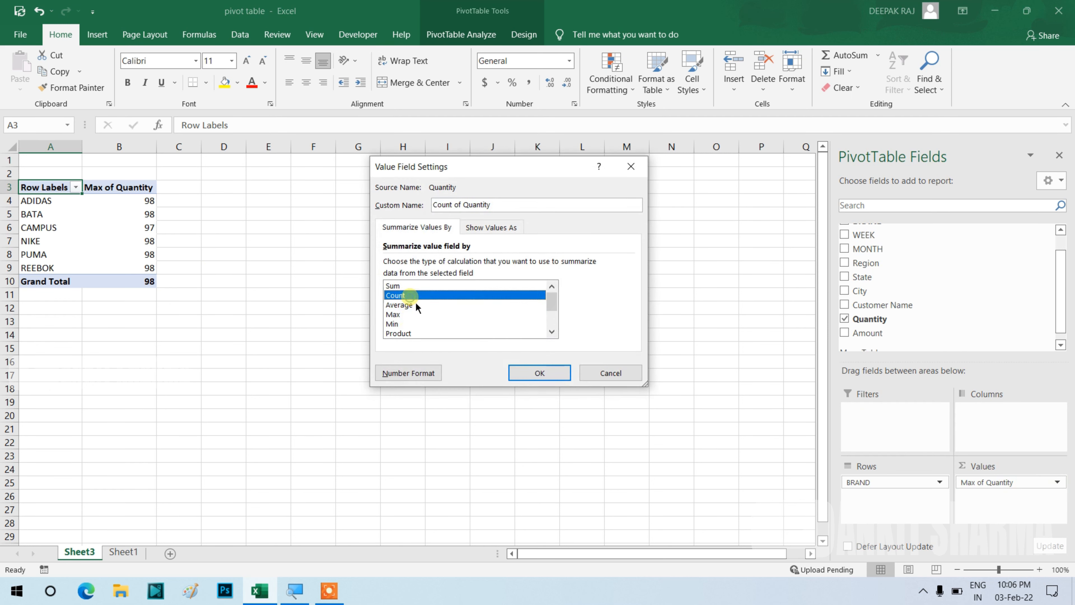
pyautogui.click(521, 376)
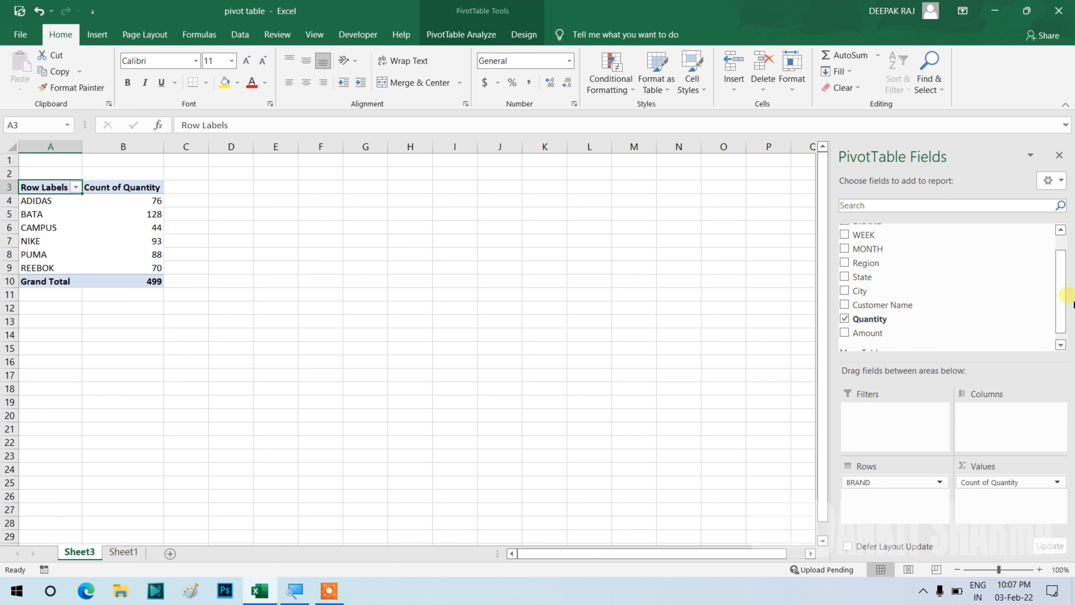
# Step: Add the State field to the PivotTable's Columns area and inspect the ADIDAS counts and grand total
pyautogui.moveTo(1064, 299); pyautogui.dragTo(1063, 280)
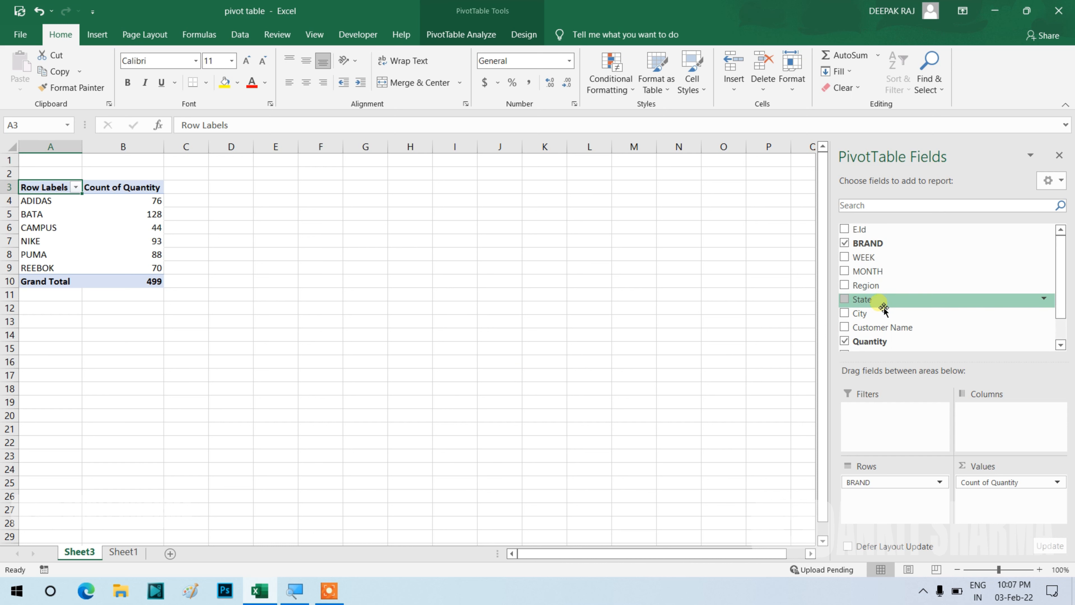
pyautogui.moveTo(883, 309); pyautogui.dragTo(988, 430)
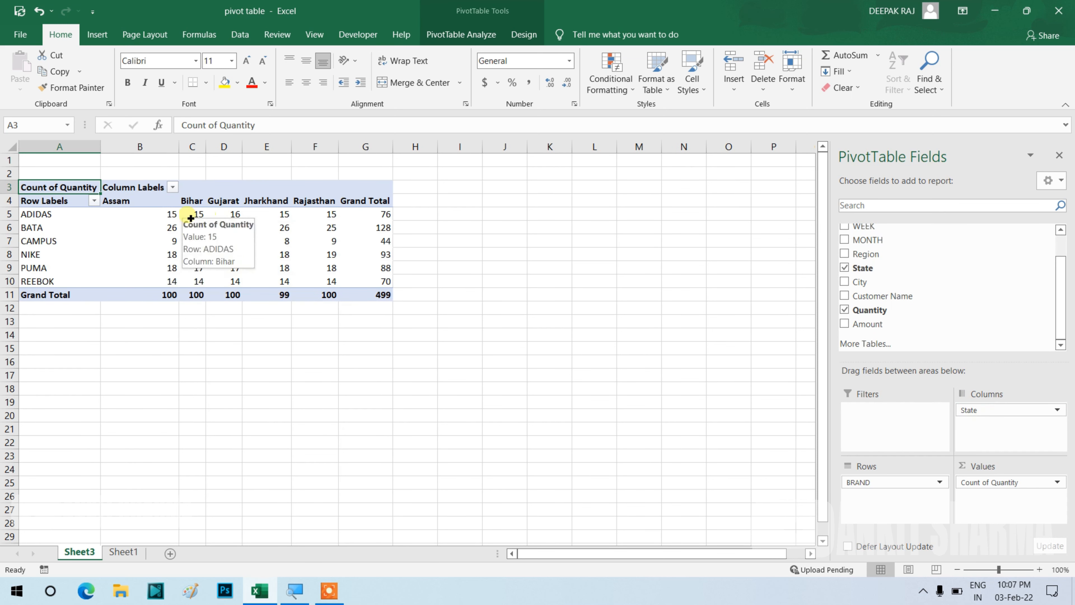
pyautogui.moveTo(165, 217)
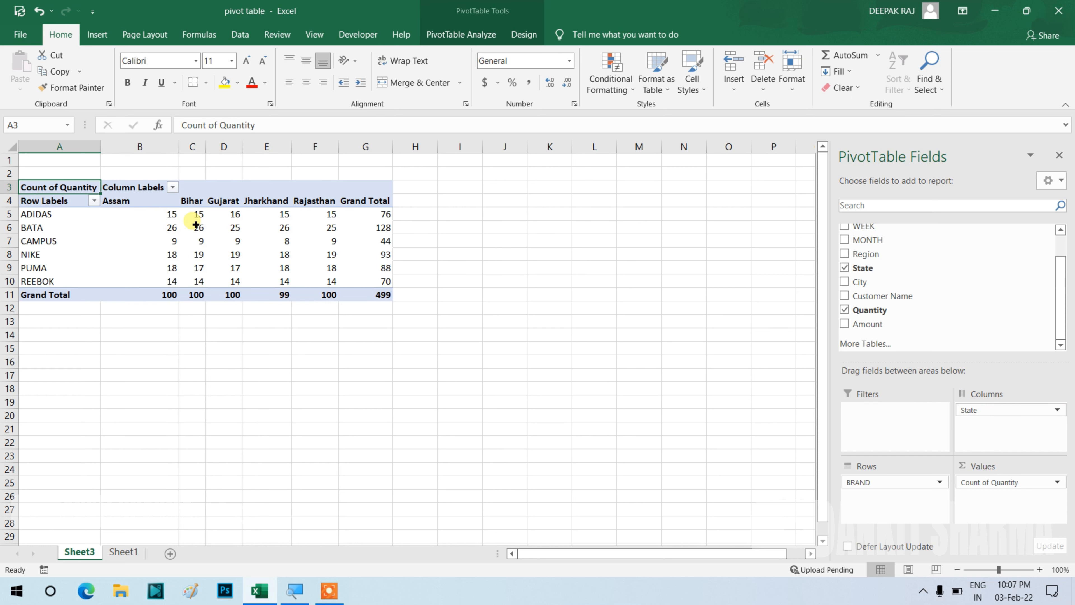
pyautogui.moveTo(196, 224)
pyautogui.click(419, 249)
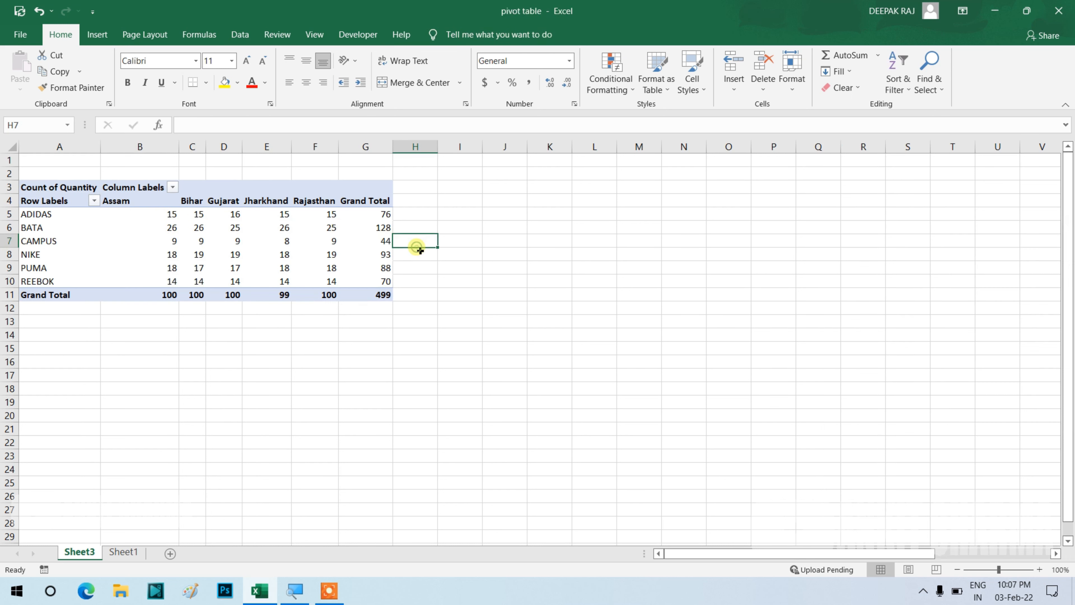
pyautogui.click(386, 219)
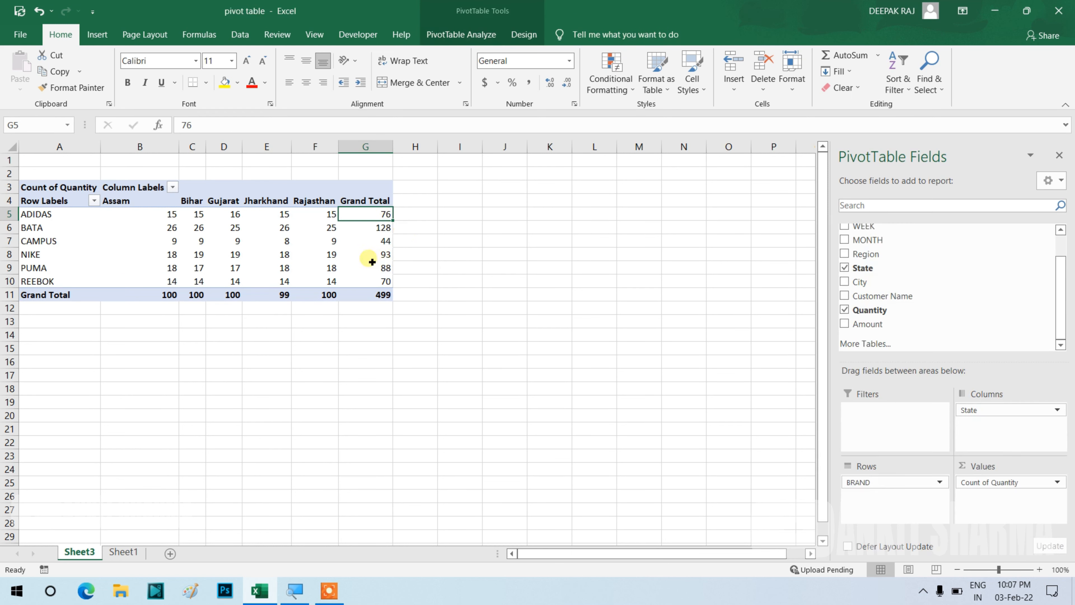
pyautogui.moveTo(387, 240)
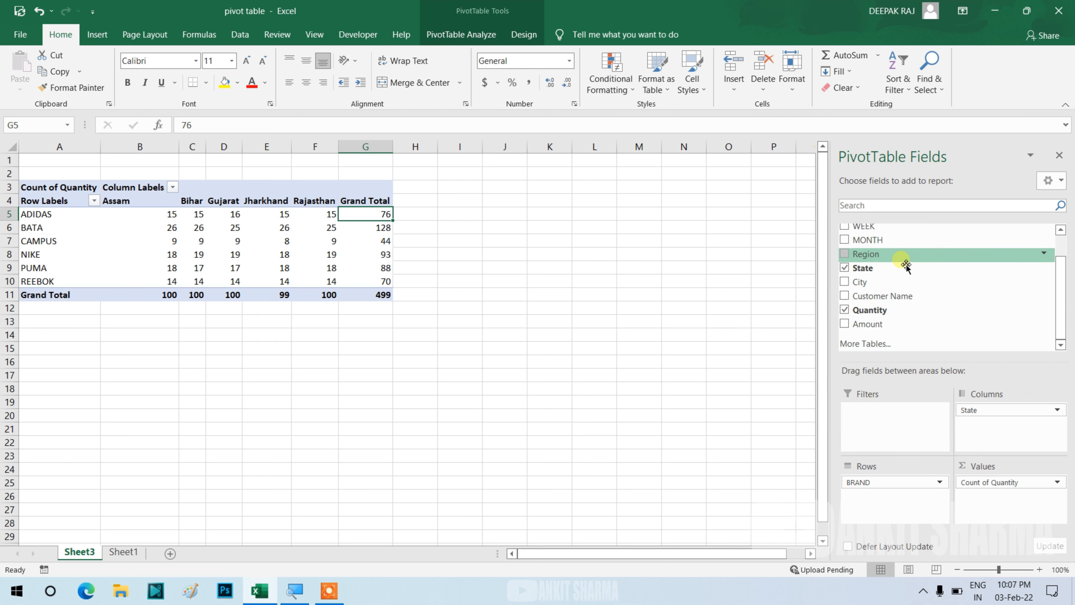
# Step: Try nesting Region under BRAND in the Rows area, and replace BRAND with Region as the only row field
pyautogui.moveTo(906, 266); pyautogui.dragTo(903, 508)
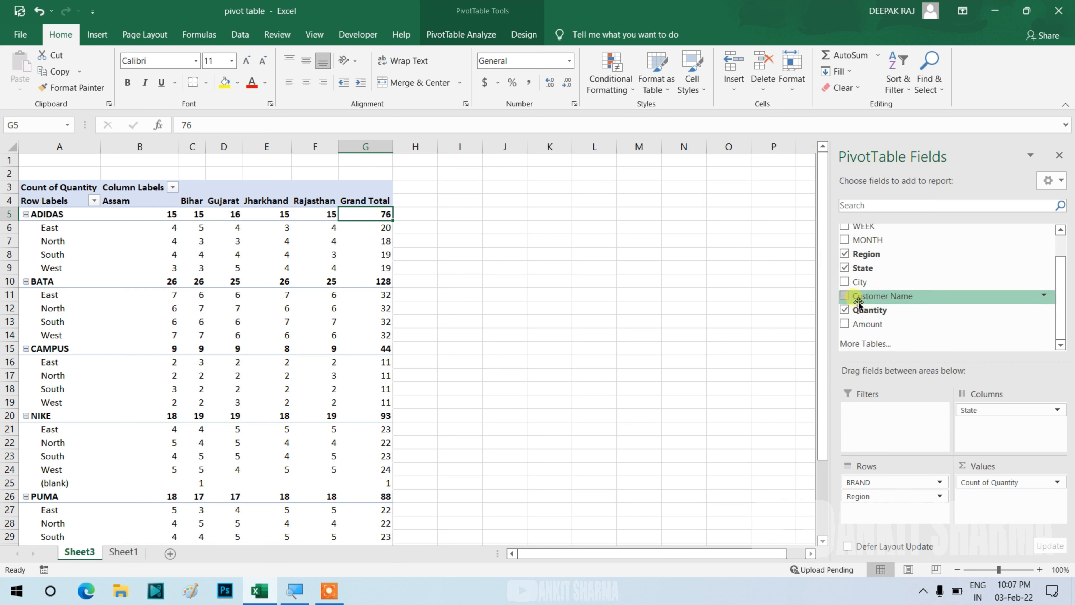
pyautogui.click(845, 254)
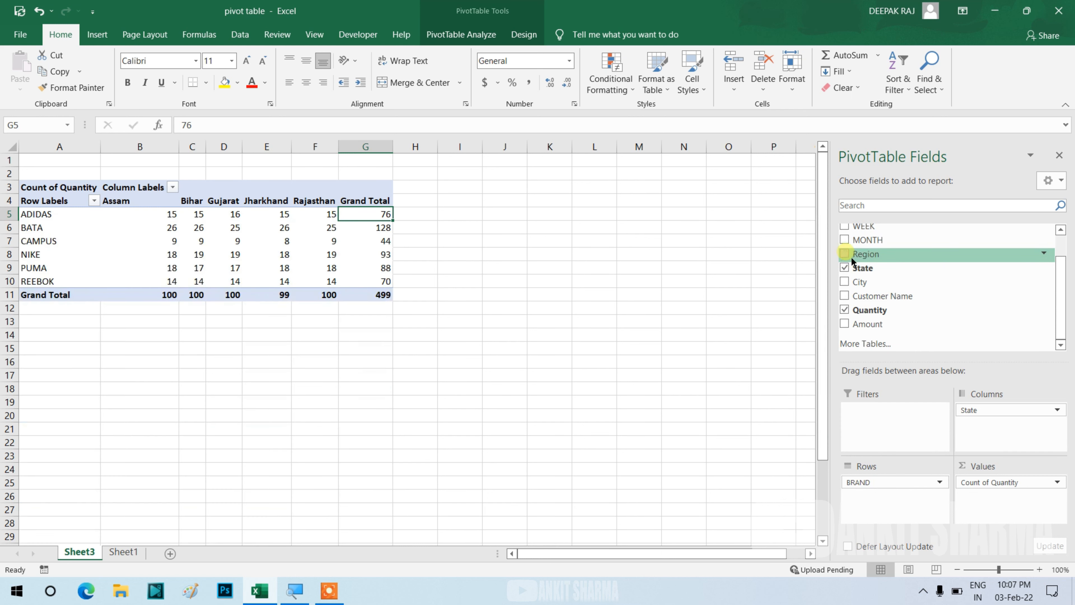
pyautogui.moveTo(875, 260); pyautogui.dragTo(910, 258)
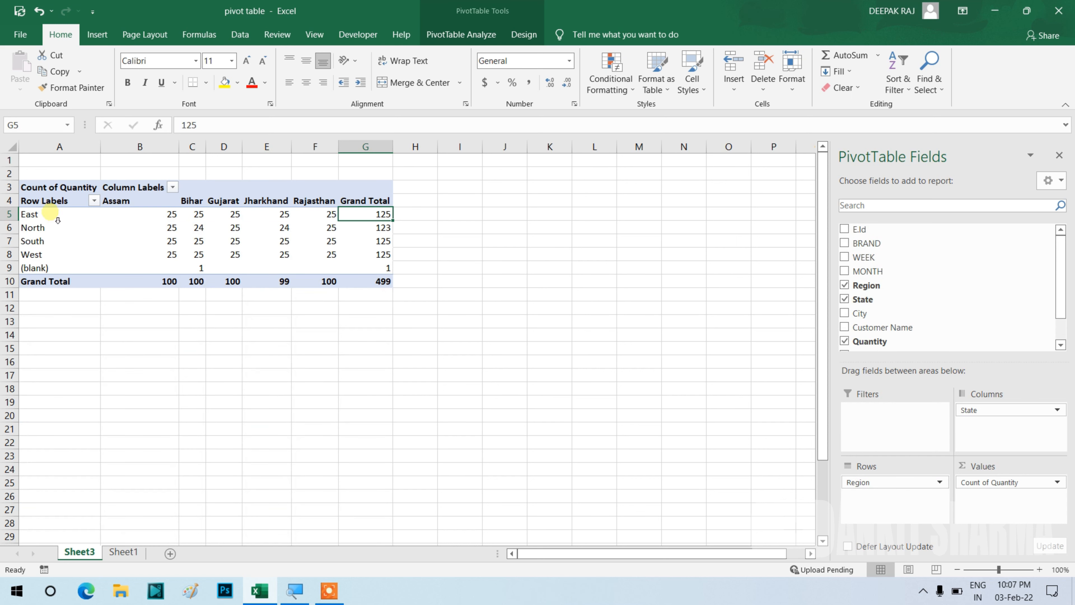
pyautogui.click(603, 354)
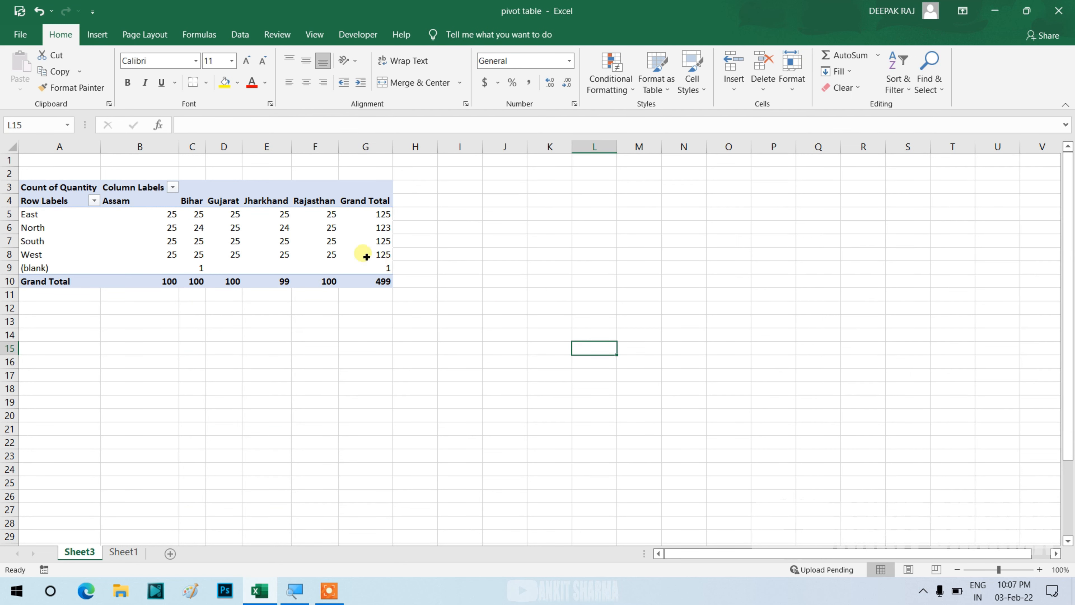
pyautogui.click(357, 254)
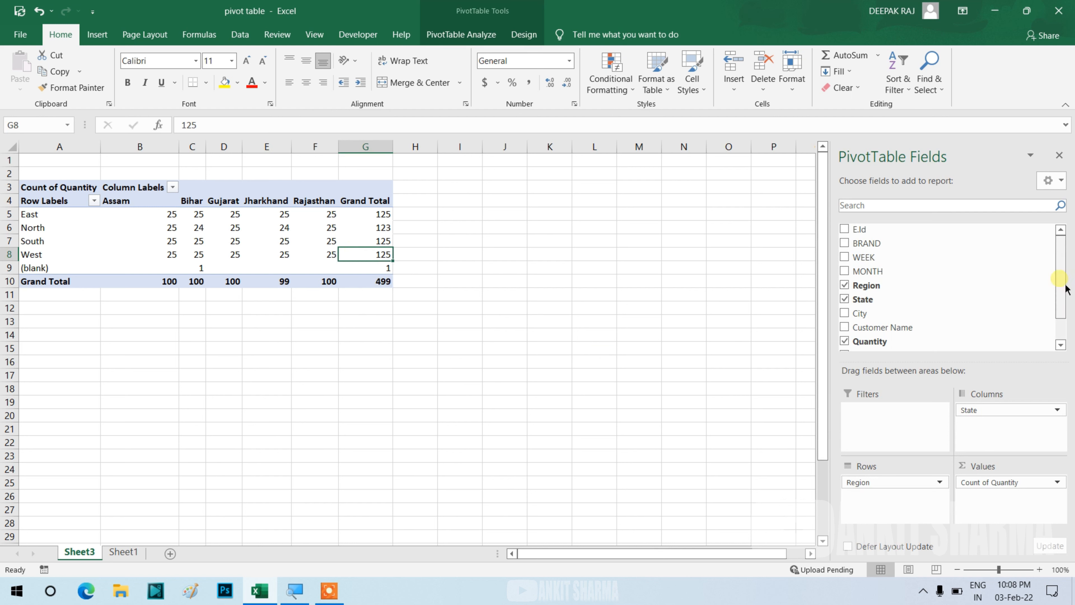
pyautogui.moveTo(1065, 288); pyautogui.dragTo(1064, 318)
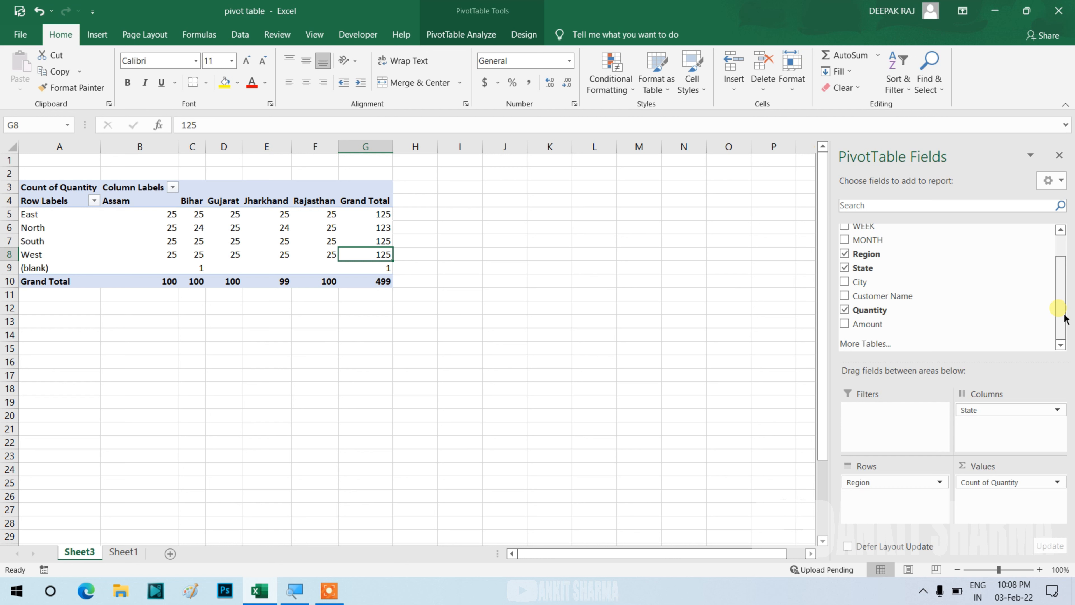
pyautogui.moveTo(1064, 317); pyautogui.dragTo(1065, 289)
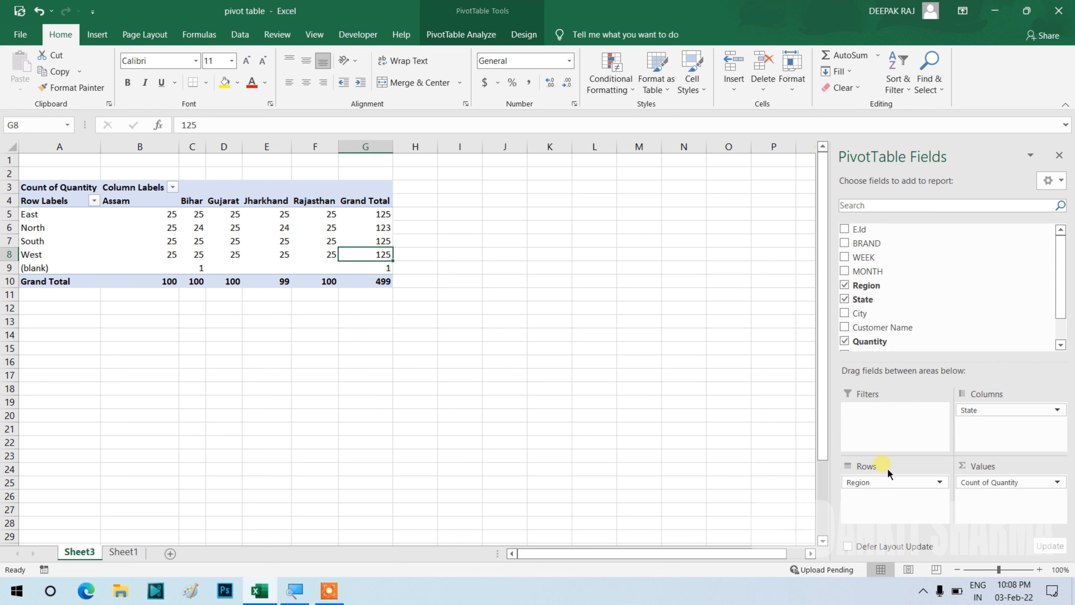
# Step: Remove the Region and State fields from the PivotTable and put BRAND in the Rows area
pyautogui.moveTo(890, 483); pyautogui.dragTo(950, 297)
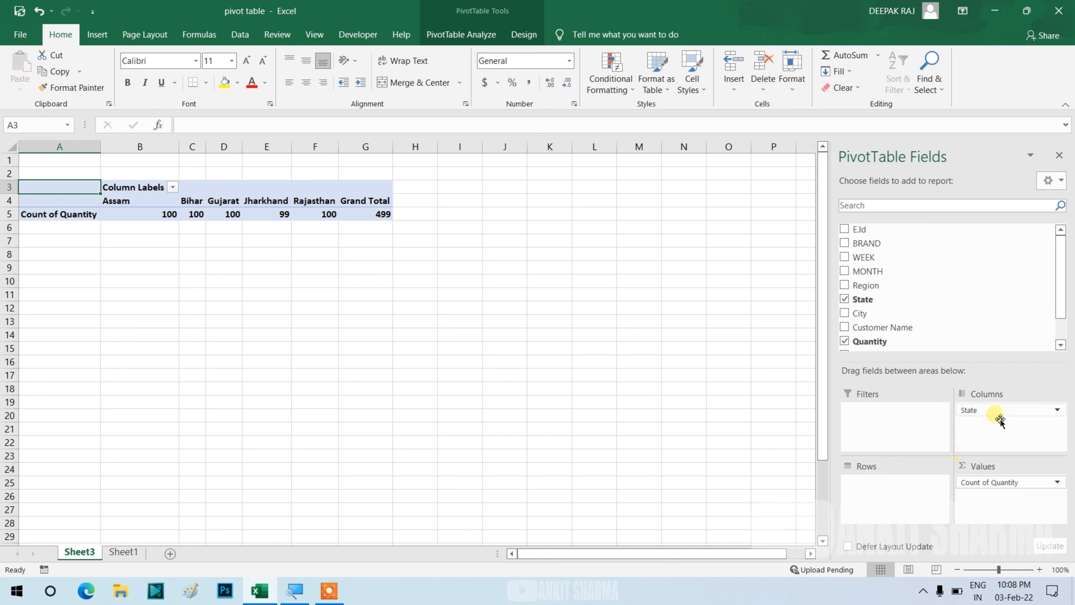
pyautogui.moveTo(992, 413); pyautogui.dragTo(1001, 320)
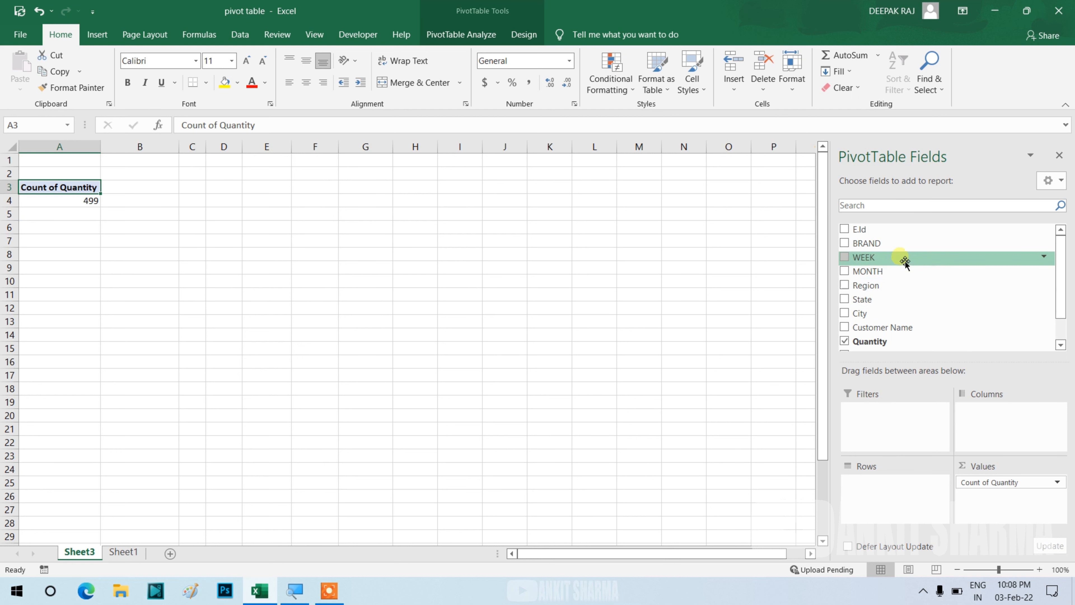
pyautogui.moveTo(898, 248); pyautogui.dragTo(896, 483)
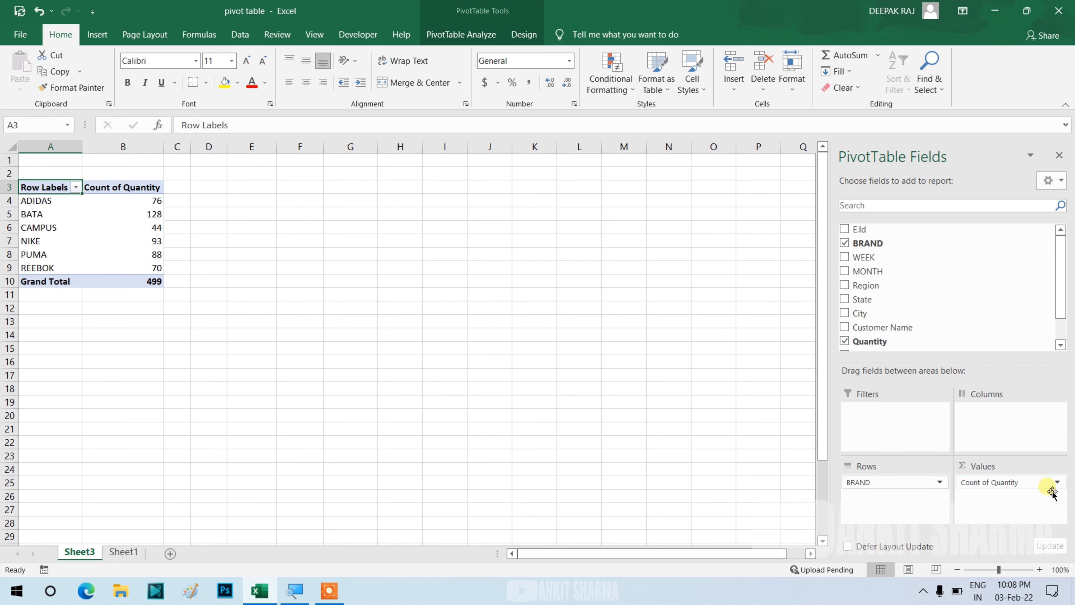
# Step: Set the Quantity value field to be summarized by Sum, and inspect the CAMPUS value and the grand total
pyautogui.click(1057, 481)
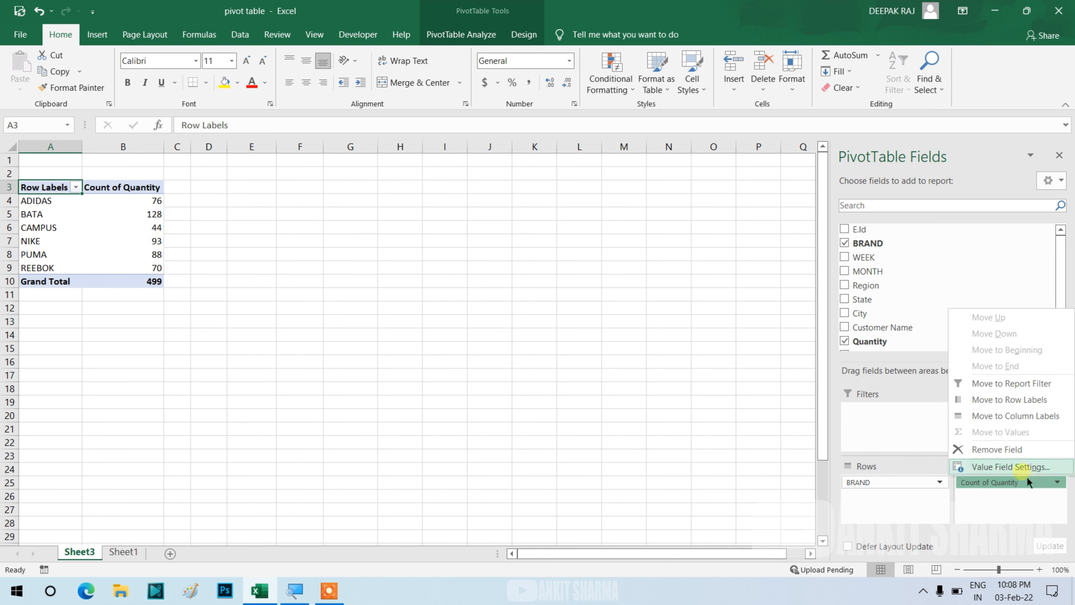
pyautogui.click(1025, 466)
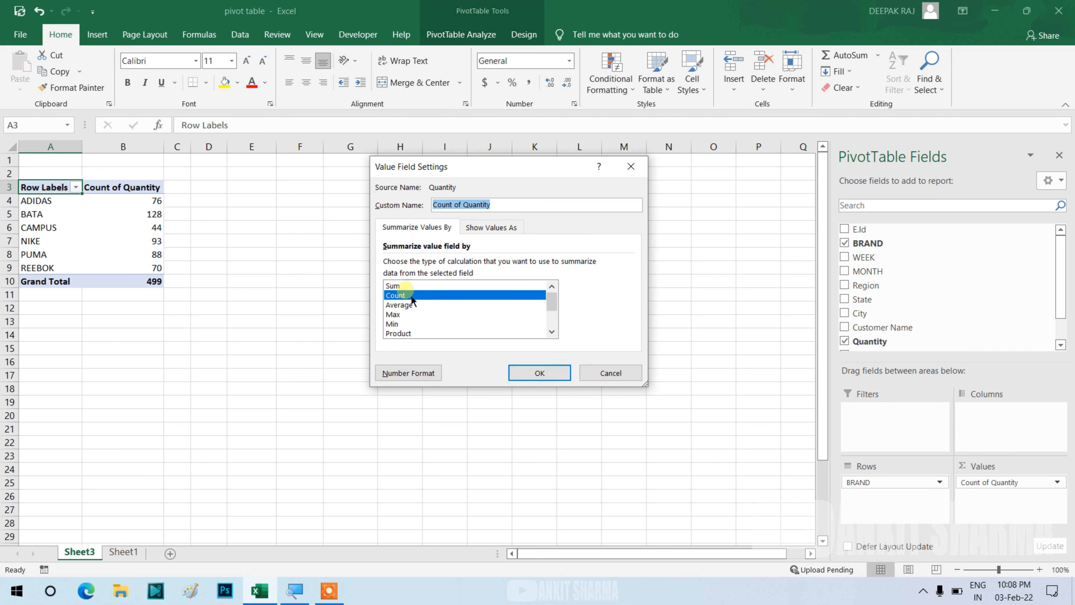
pyautogui.click(406, 288)
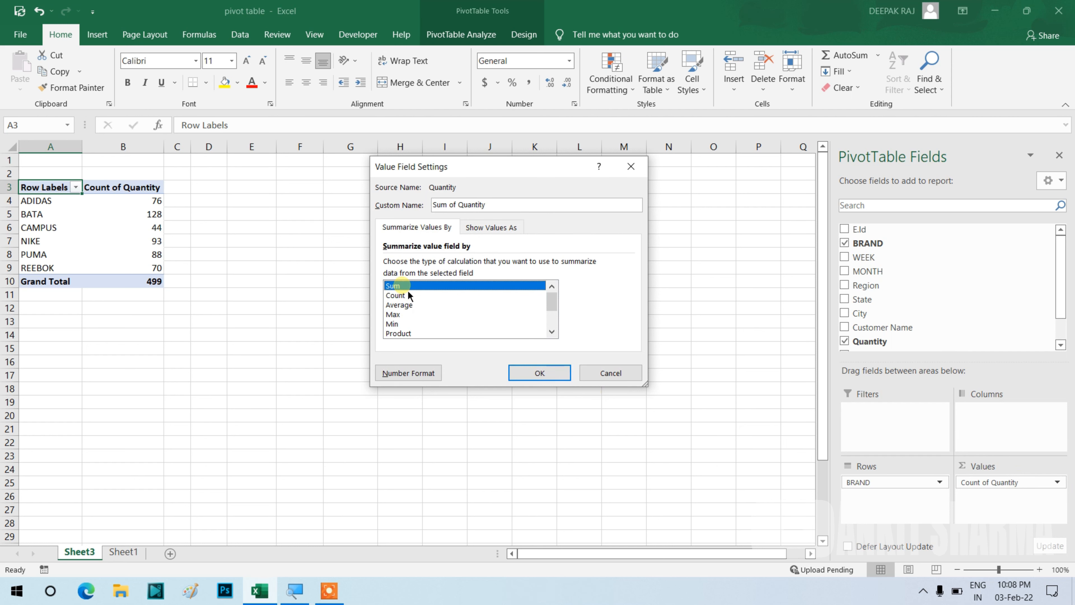
pyautogui.click(522, 372)
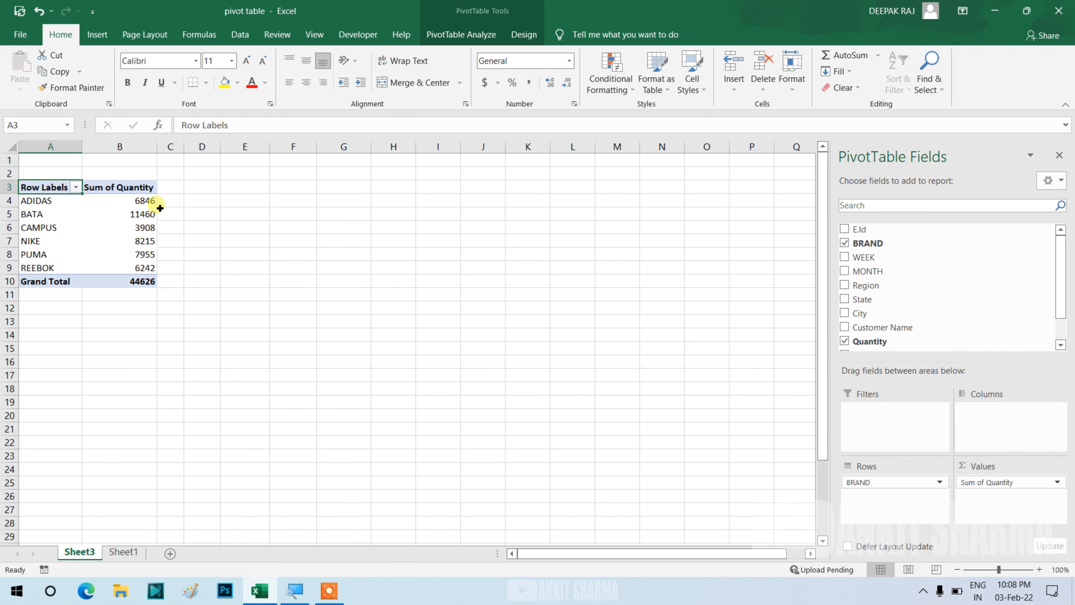
pyautogui.click(187, 232)
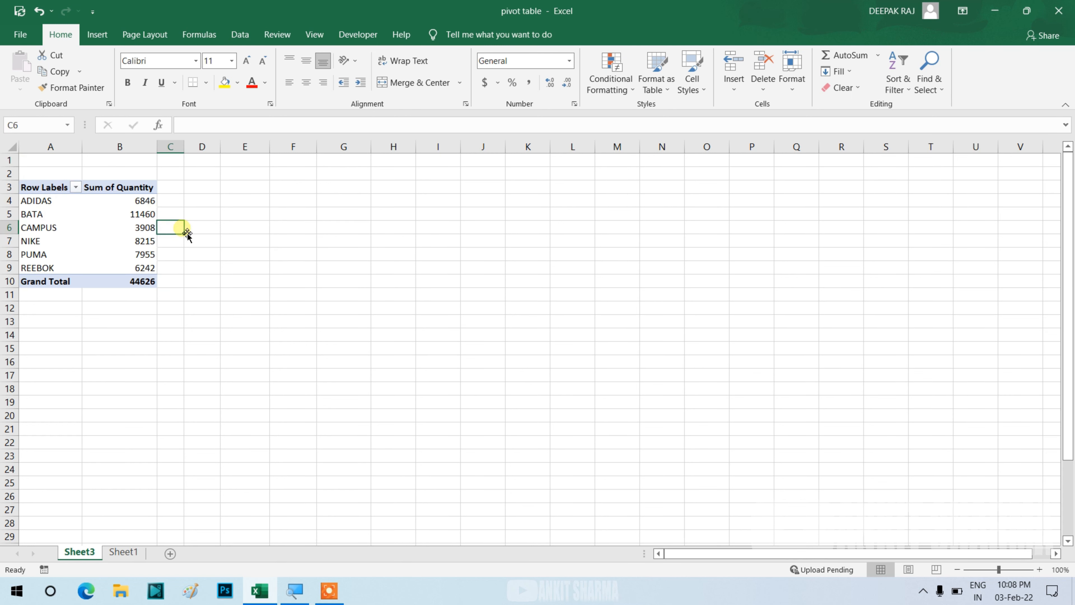
pyautogui.click(145, 232)
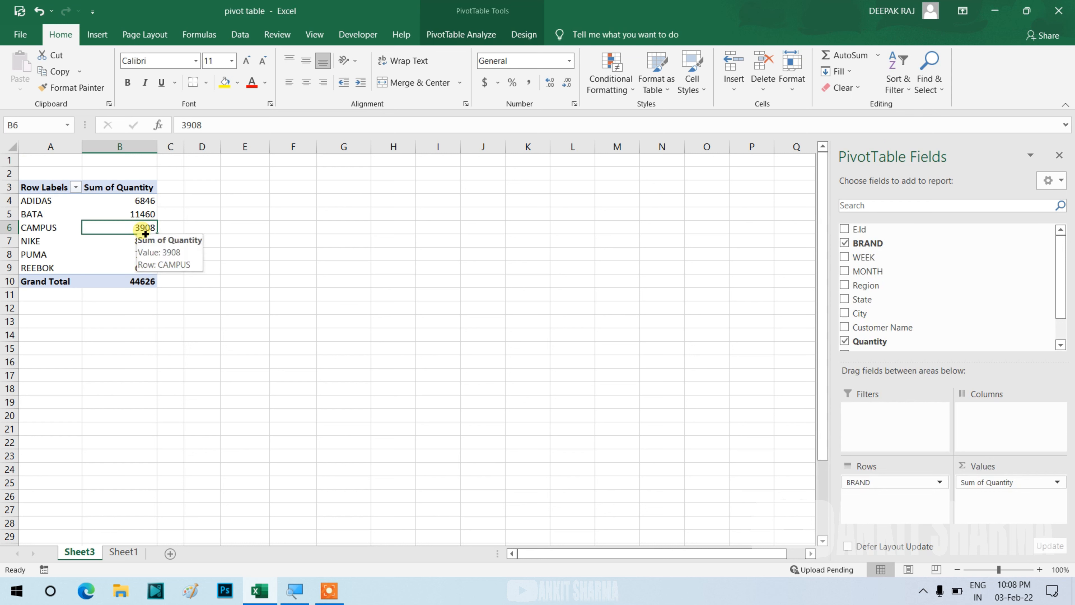
pyautogui.click(146, 283)
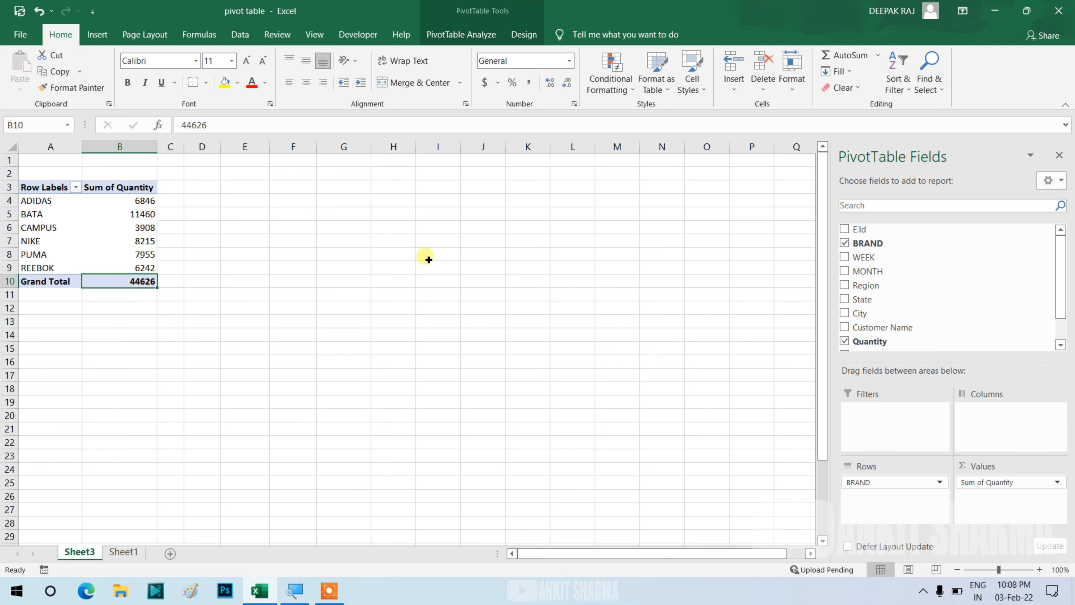